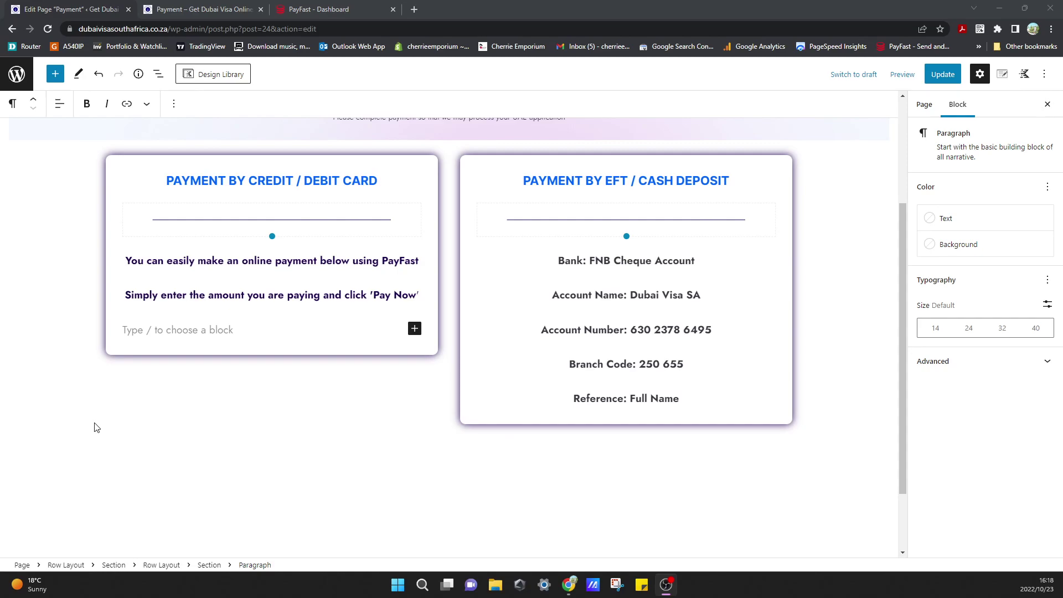
- From the PayFast Dashboard, open Pay Now Button under Generate Pay Now Options
{"action": "scroll", "coordinate": [96, 427], "scroll_direction": "up", "scroll_amount": 1}
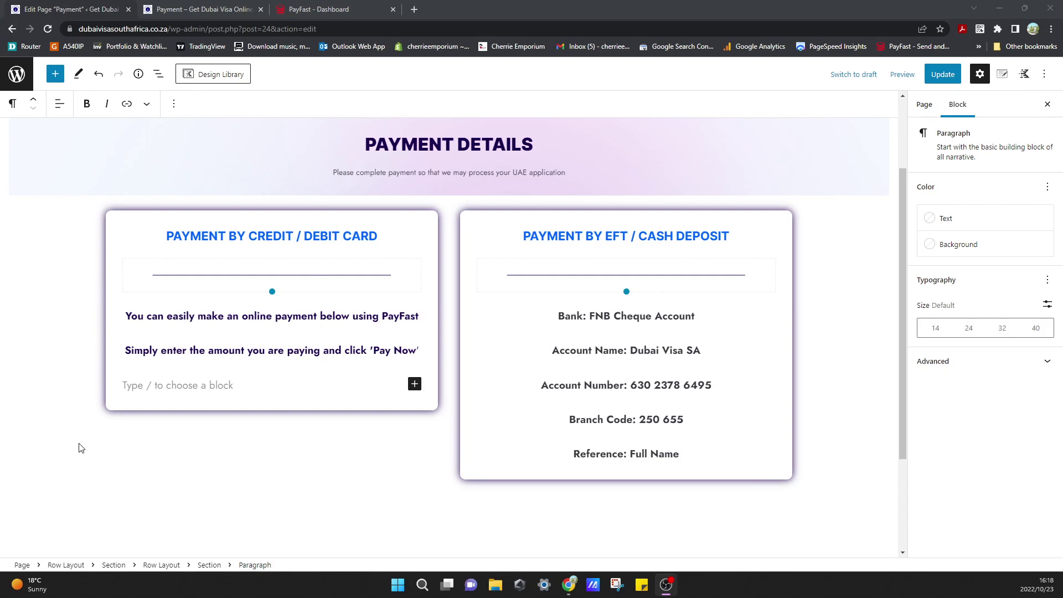
{"action": "left_click", "coordinate": [328, 9]}
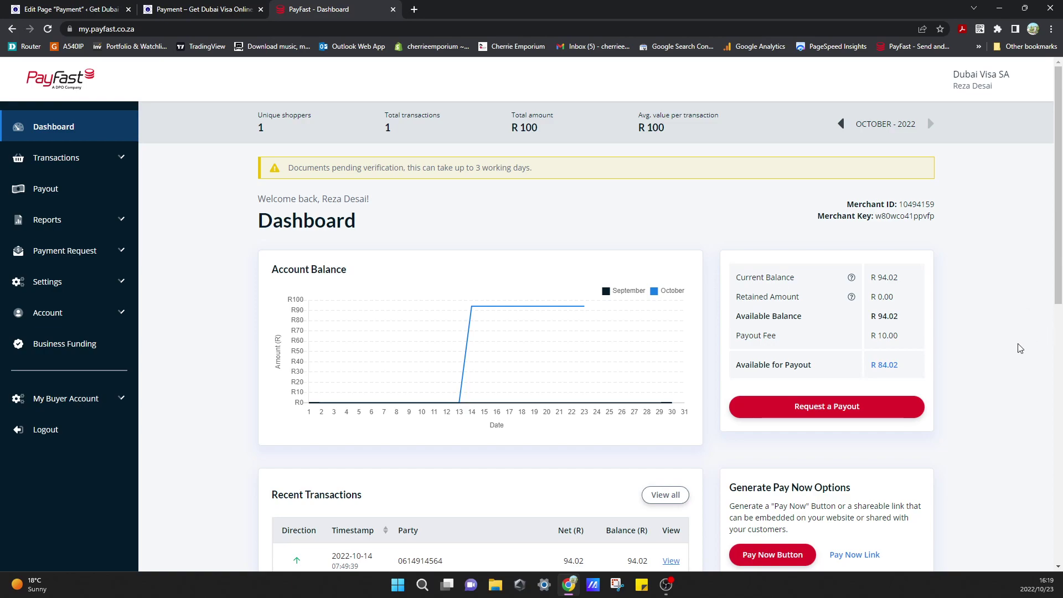
{"action": "scroll", "coordinate": [1020, 347], "scroll_direction": "down", "scroll_amount": 2}
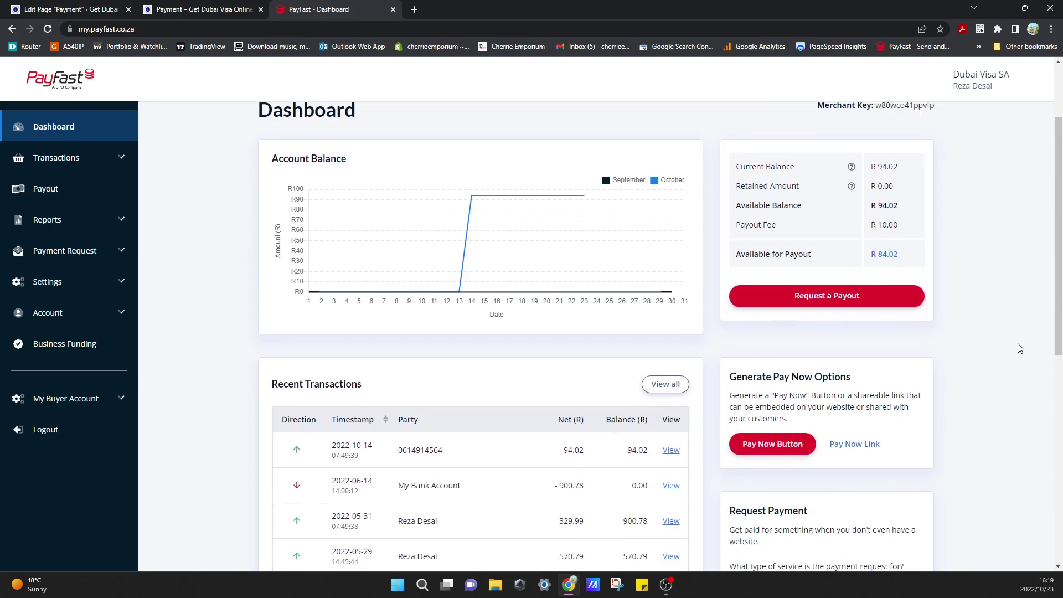
{"action": "scroll", "coordinate": [1020, 347], "scroll_direction": "down", "scroll_amount": 1}
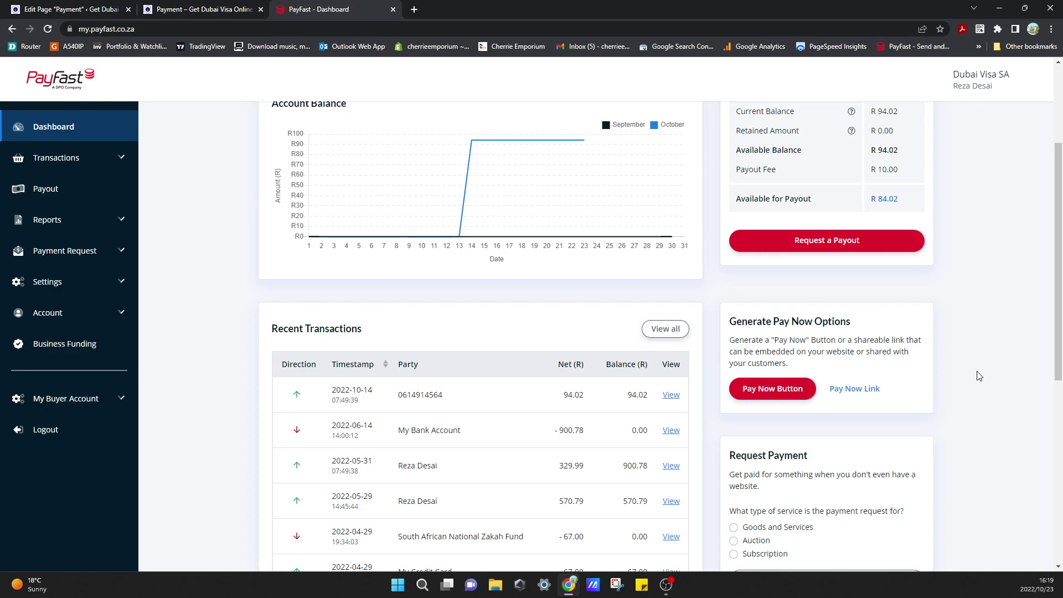
{"action": "scroll", "coordinate": [692, 310], "scroll_direction": "up", "scroll_amount": 3}
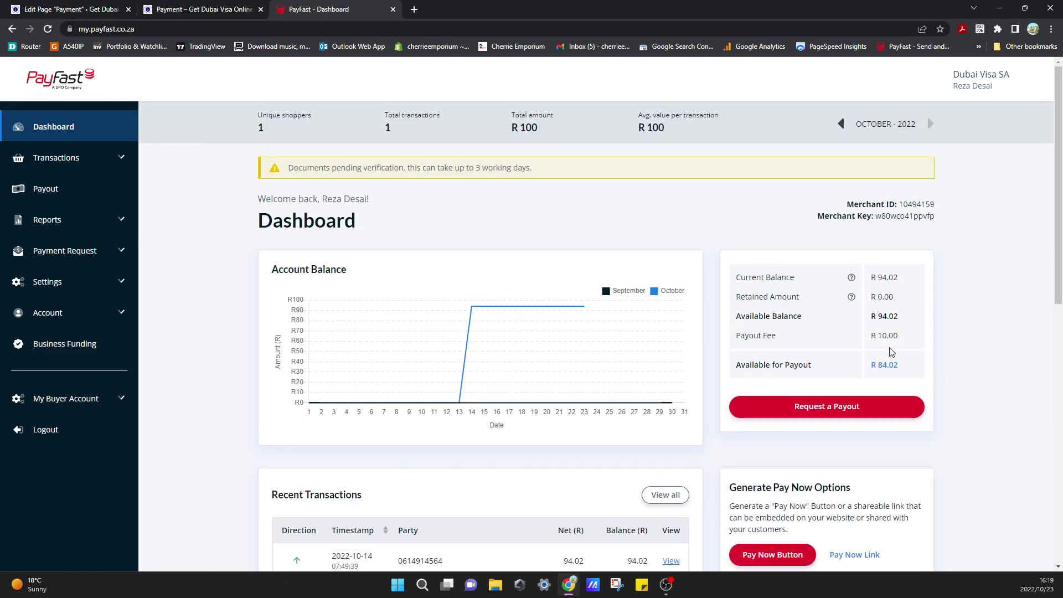
{"action": "scroll", "coordinate": [892, 354], "scroll_direction": "down", "scroll_amount": 2}
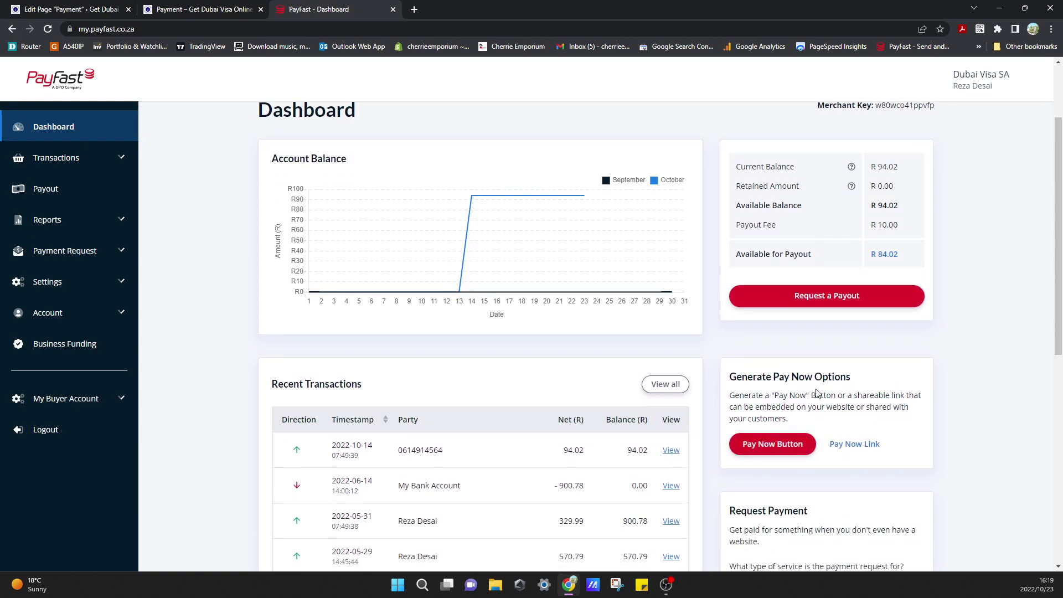
{"action": "left_click", "coordinate": [780, 451]}
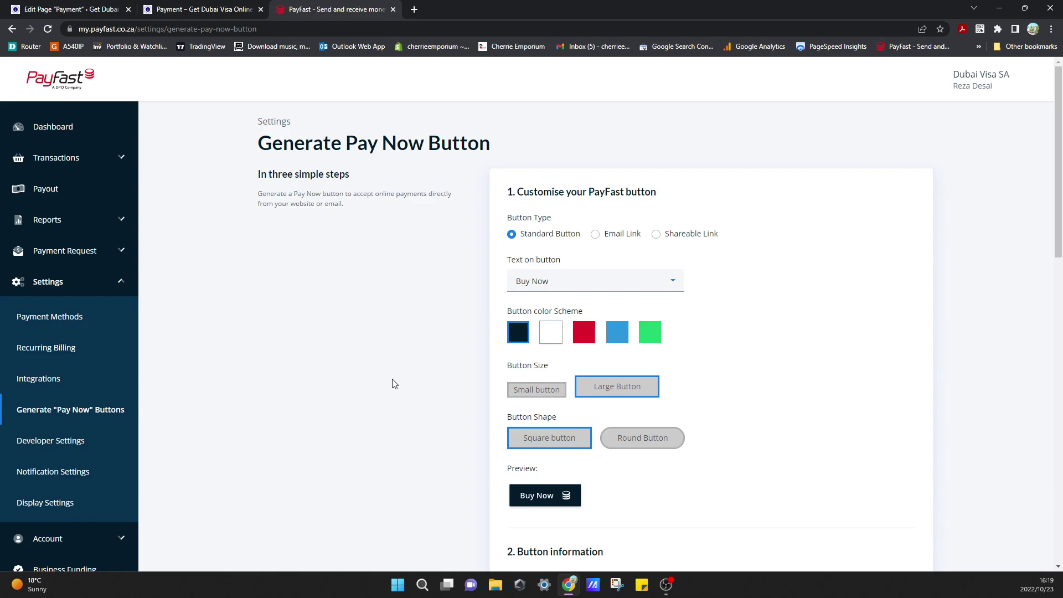
- Make the button read 'Pay Now', coloured blue, small size, with a round shape
{"action": "scroll", "coordinate": [372, 387], "scroll_direction": "down", "scroll_amount": 1}
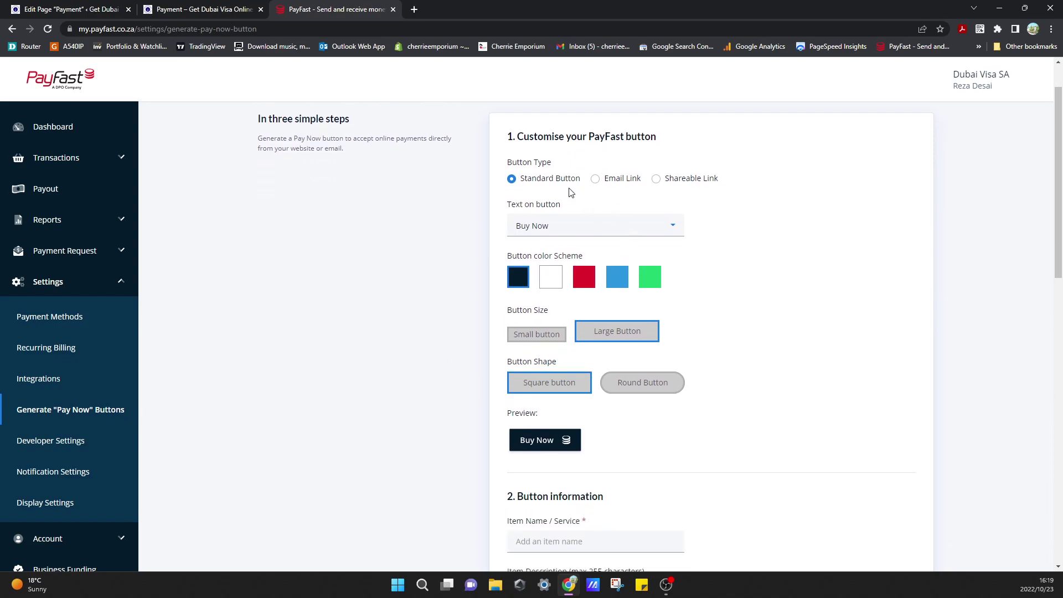
{"action": "left_click", "coordinate": [605, 223]}
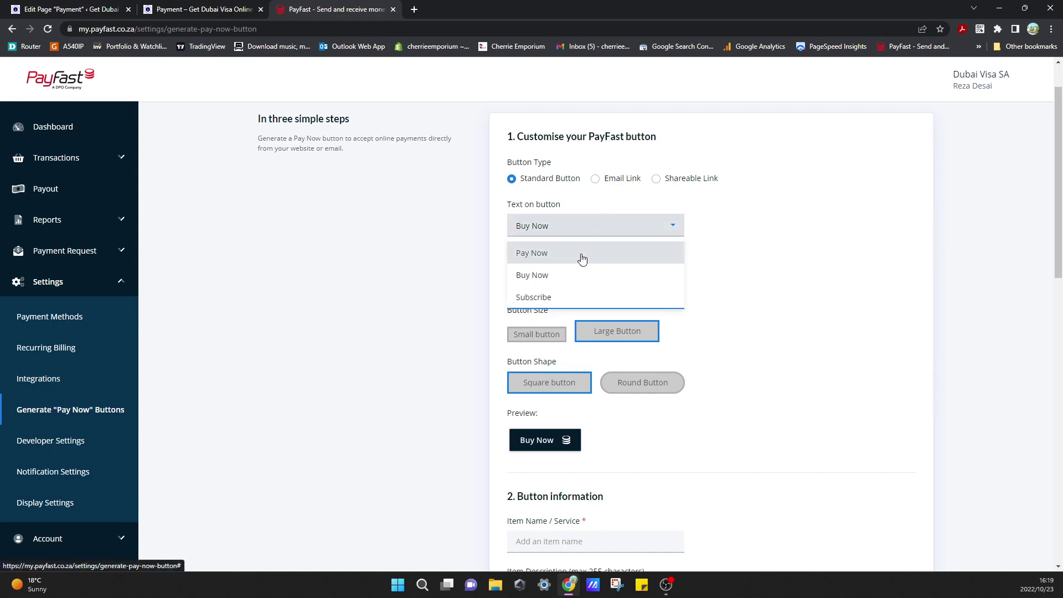
{"action": "left_click", "coordinate": [582, 258]}
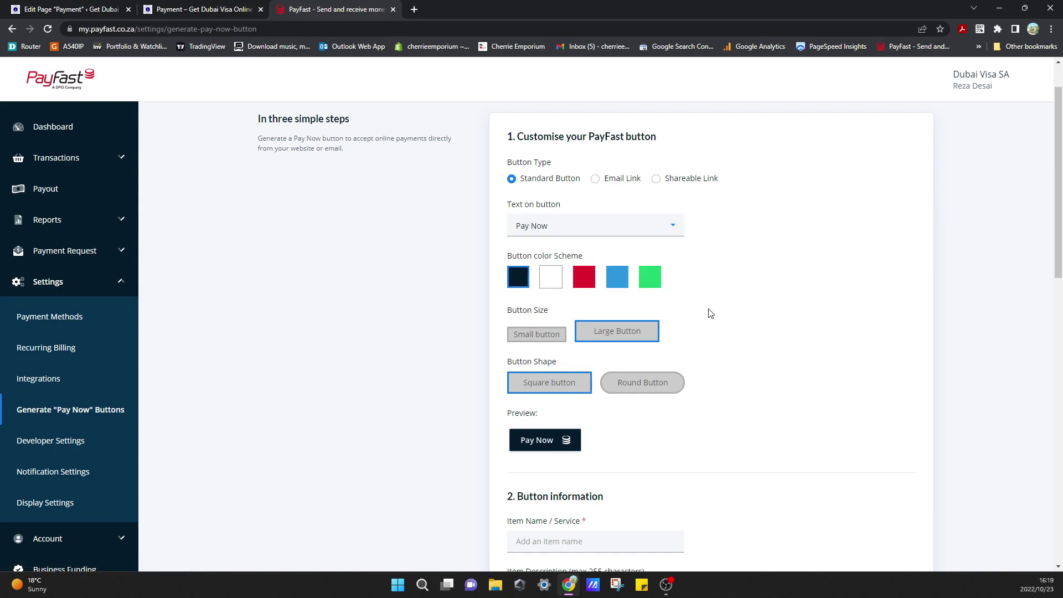
{"action": "scroll", "coordinate": [715, 307], "scroll_direction": "down", "scroll_amount": 1}
{"action": "scroll", "coordinate": [710, 312], "scroll_direction": "up", "scroll_amount": 2}
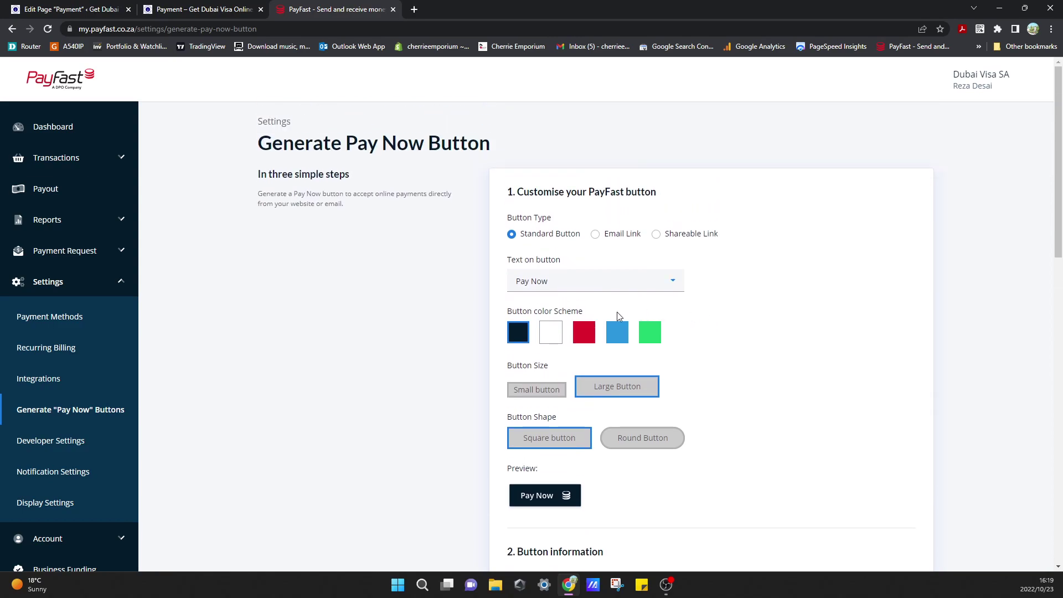
{"action": "left_click", "coordinate": [620, 335]}
{"action": "scroll", "coordinate": [762, 400], "scroll_direction": "down", "scroll_amount": 1}
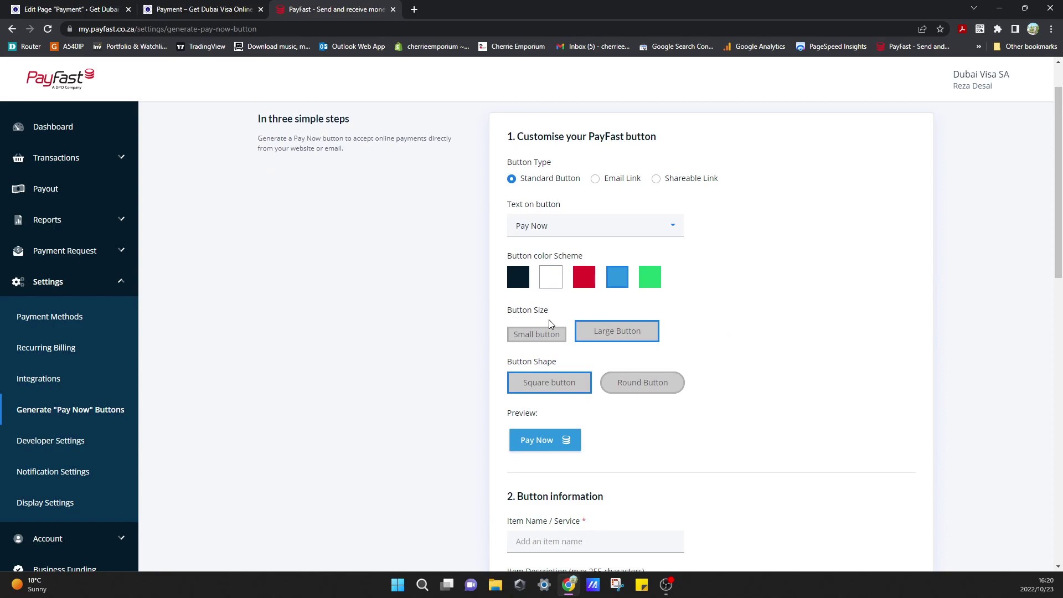
{"action": "left_click", "coordinate": [550, 335]}
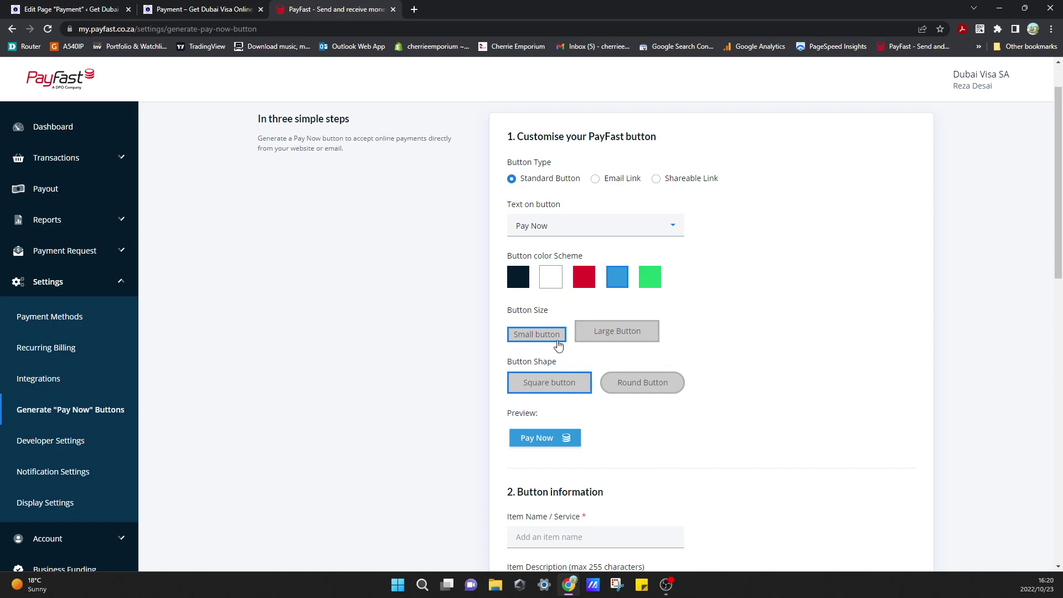
{"action": "left_click", "coordinate": [652, 396]}
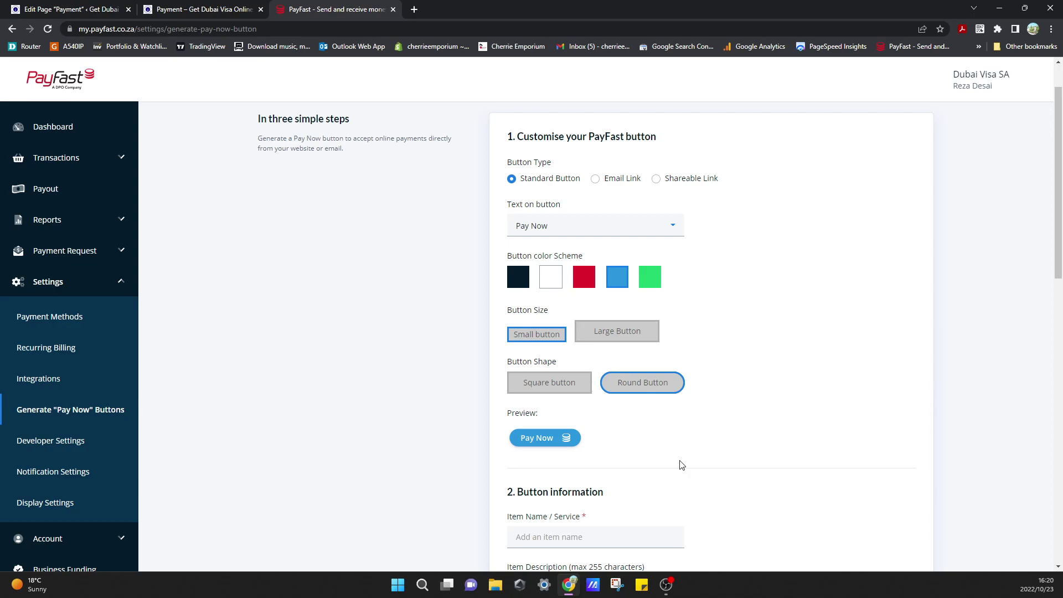
- Glance at the WordPress payment page, then return to the PayFast button generator
{"action": "left_click", "coordinate": [77, 15]}
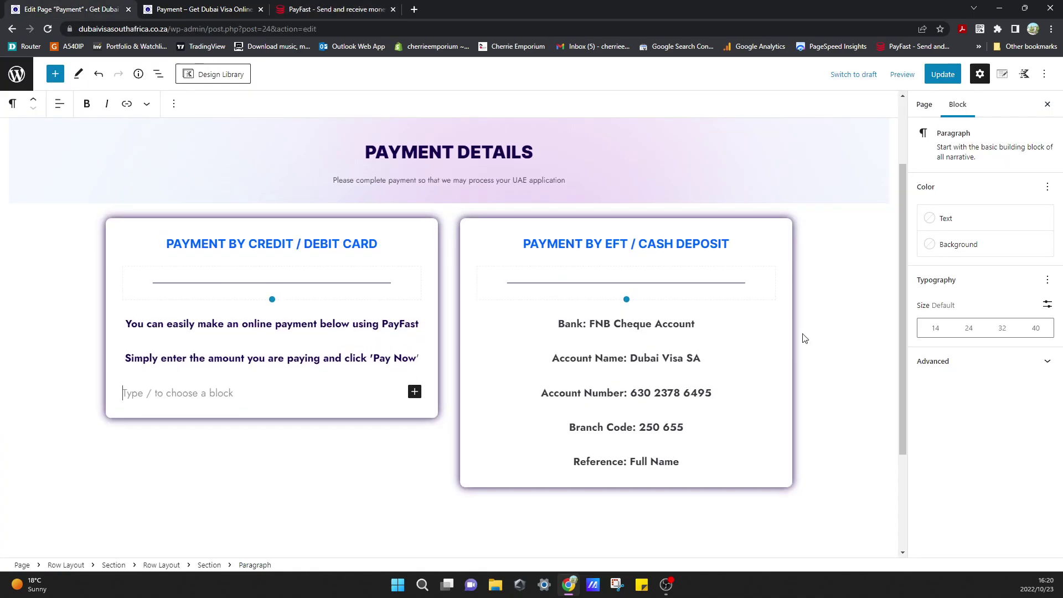
{"action": "scroll", "coordinate": [805, 338], "scroll_direction": "up", "scroll_amount": 2}
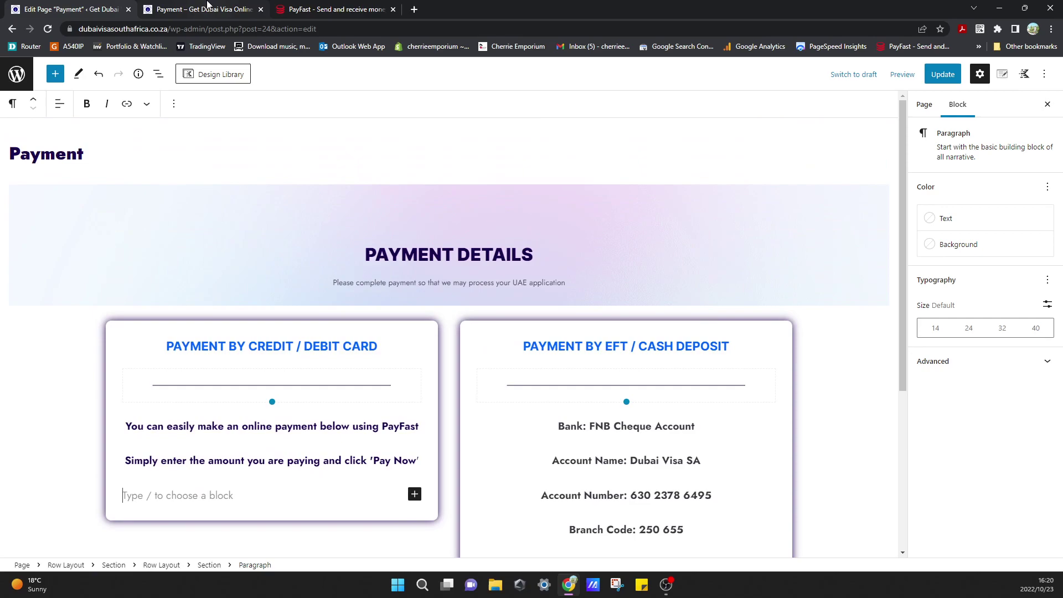
{"action": "left_click", "coordinate": [310, 9]}
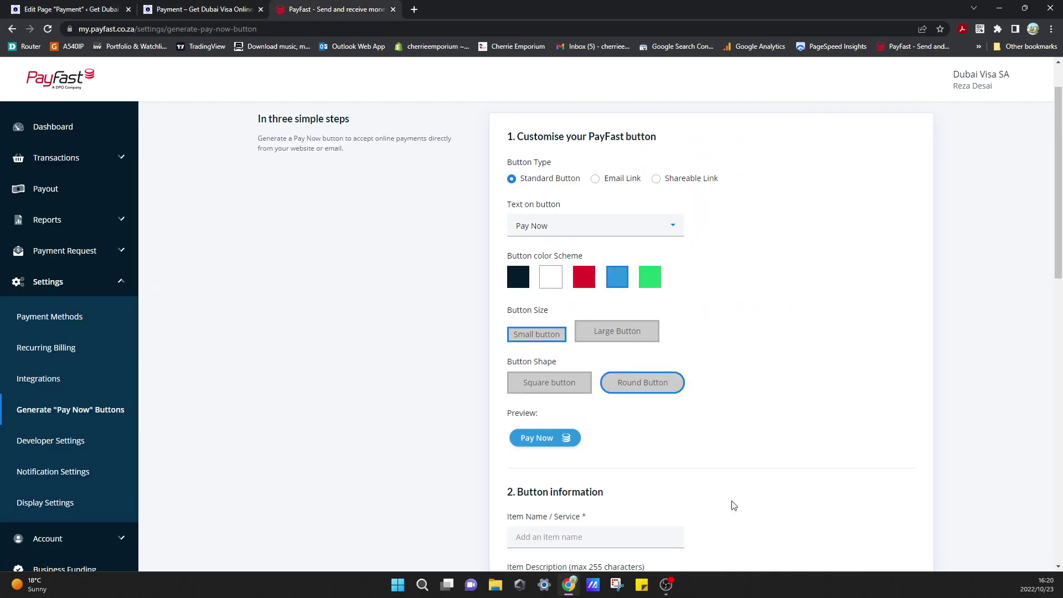
- Enter item name 'Pay Now' and an amount of 5.00 ZAR
{"action": "scroll", "coordinate": [655, 349], "scroll_direction": "down", "scroll_amount": 2}
{"action": "scroll", "coordinate": [636, 344], "scroll_direction": "down", "scroll_amount": 1}
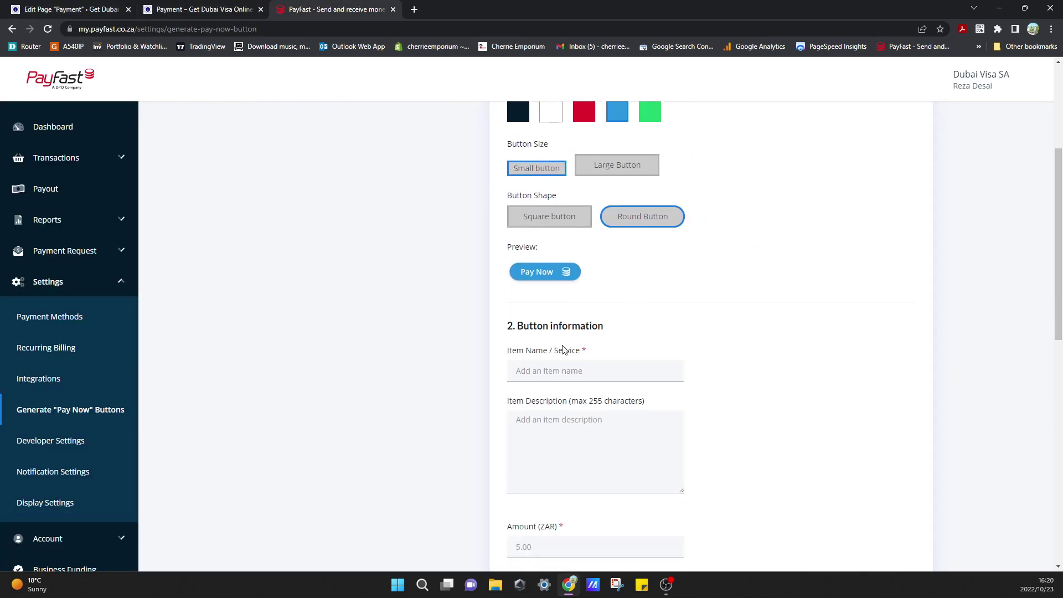
{"action": "left_click", "coordinate": [590, 376]}
{"action": "type", "text": "Pay "}
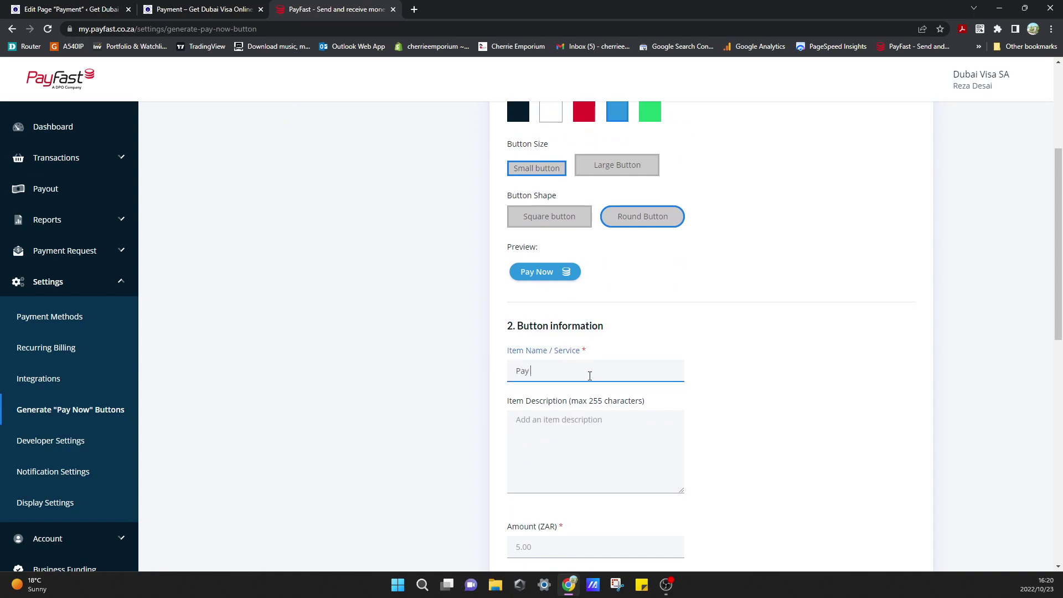
{"action": "type", "text": "Now"}
{"action": "left_click", "coordinate": [779, 426]}
{"action": "scroll", "coordinate": [778, 430], "scroll_direction": "down", "scroll_amount": 3}
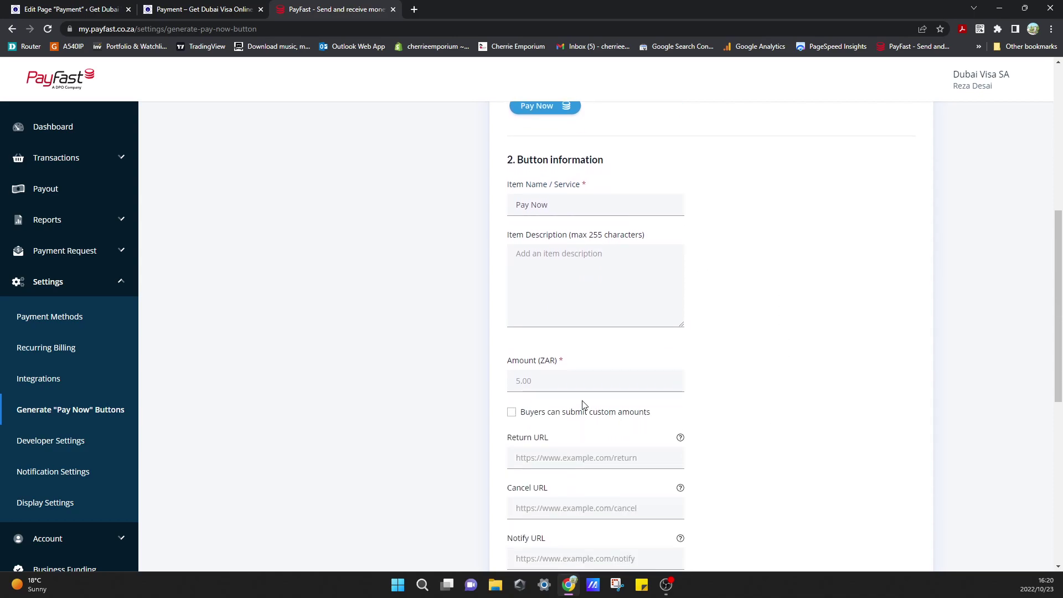
{"action": "left_click", "coordinate": [584, 381]}
{"action": "type", "text": "5.00"}
{"action": "left_click", "coordinate": [737, 388]}
- Tick 'Buyers can submit custom amounts' and keep the amount at 5.00
{"action": "scroll", "coordinate": [719, 393], "scroll_direction": "down", "scroll_amount": 1}
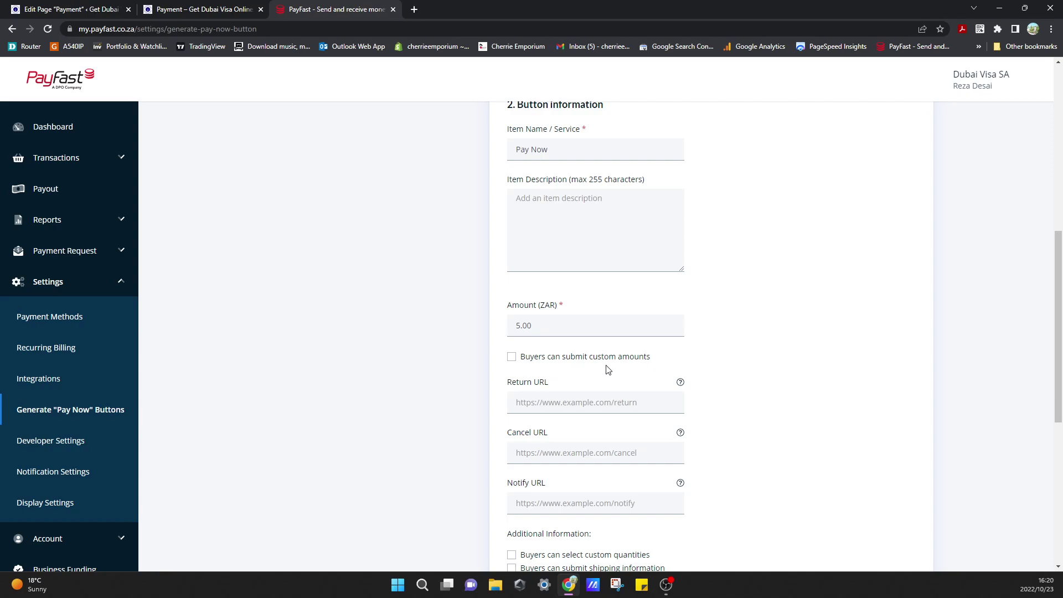
{"action": "left_click", "coordinate": [514, 360]}
{"action": "left_click", "coordinate": [522, 327]}
{"action": "key", "text": "BackSpace"}
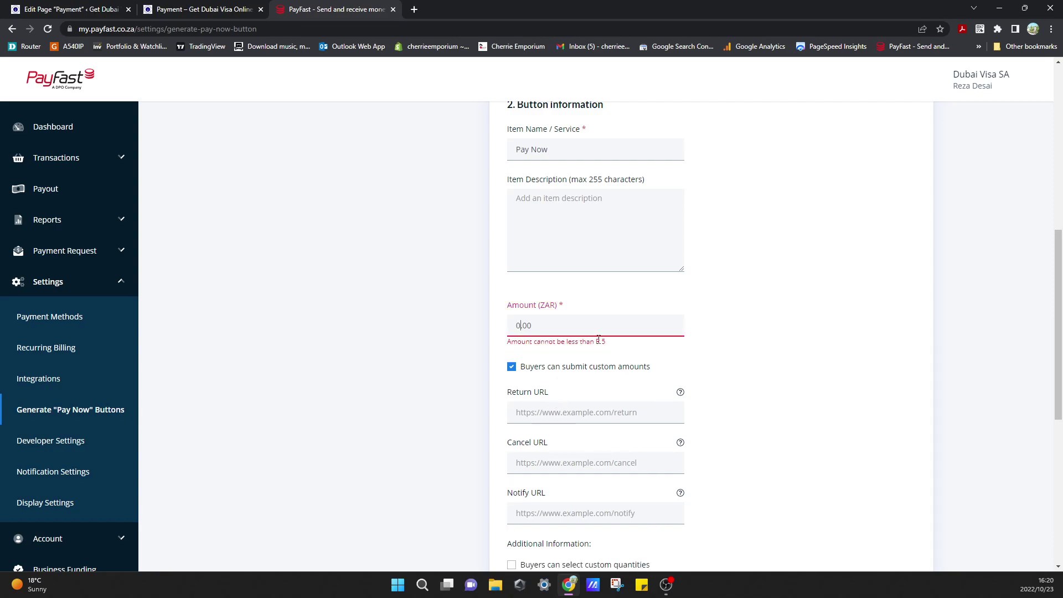
{"action": "left_click", "coordinate": [520, 324]}
{"action": "key", "text": "BackSpace"}
{"action": "type", "text": "5"}
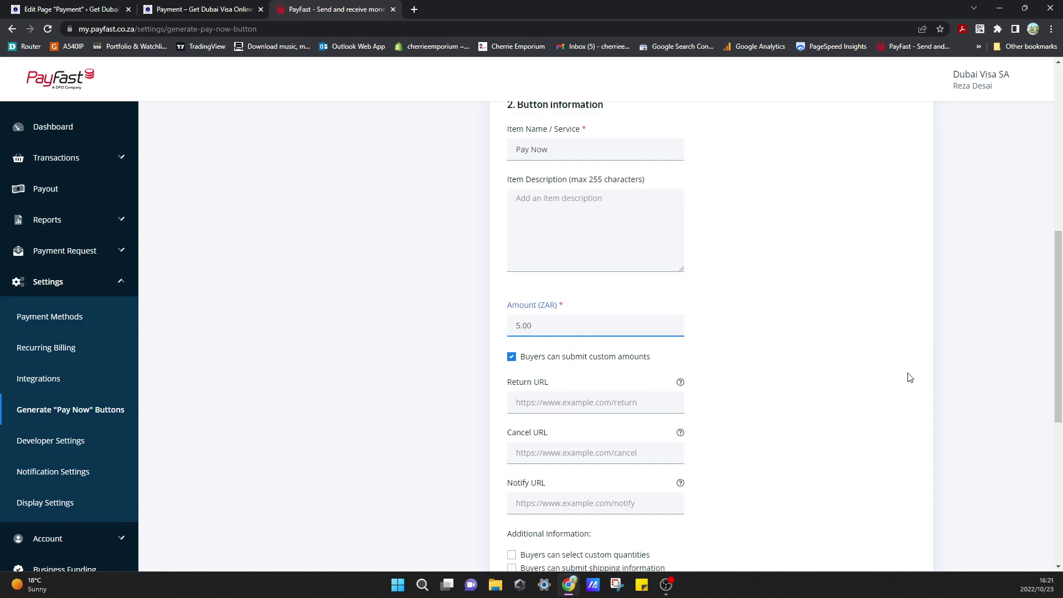
{"action": "left_click", "coordinate": [760, 421]}
- Generate the HTML code for the blue round Pay Now button
{"action": "scroll", "coordinate": [591, 439], "scroll_direction": "down", "scroll_amount": 1}
{"action": "scroll", "coordinate": [591, 441], "scroll_direction": "down", "scroll_amount": 1}
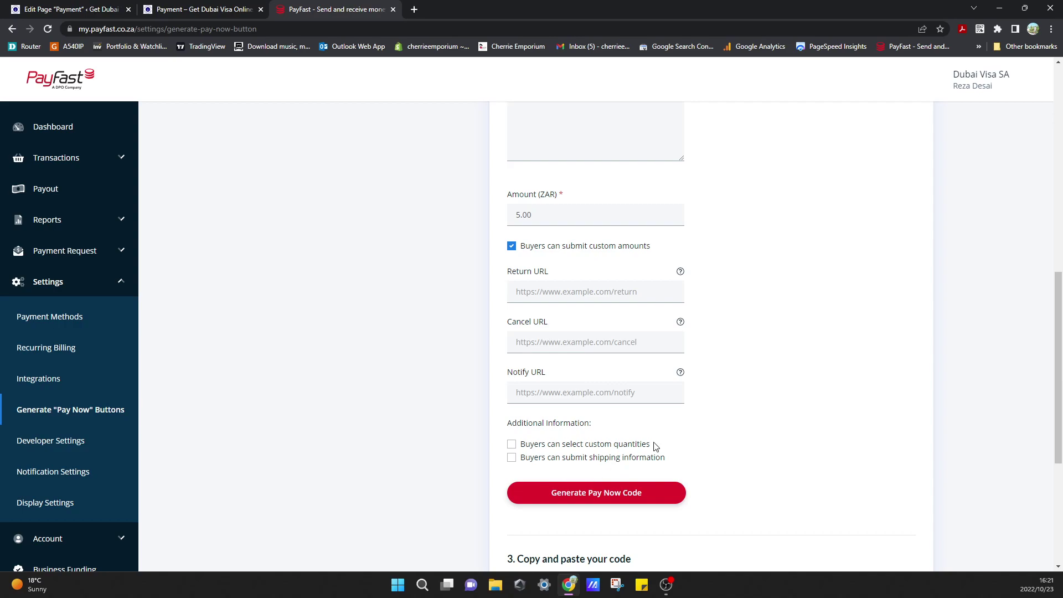
{"action": "scroll", "coordinate": [712, 466], "scroll_direction": "down", "scroll_amount": 3}
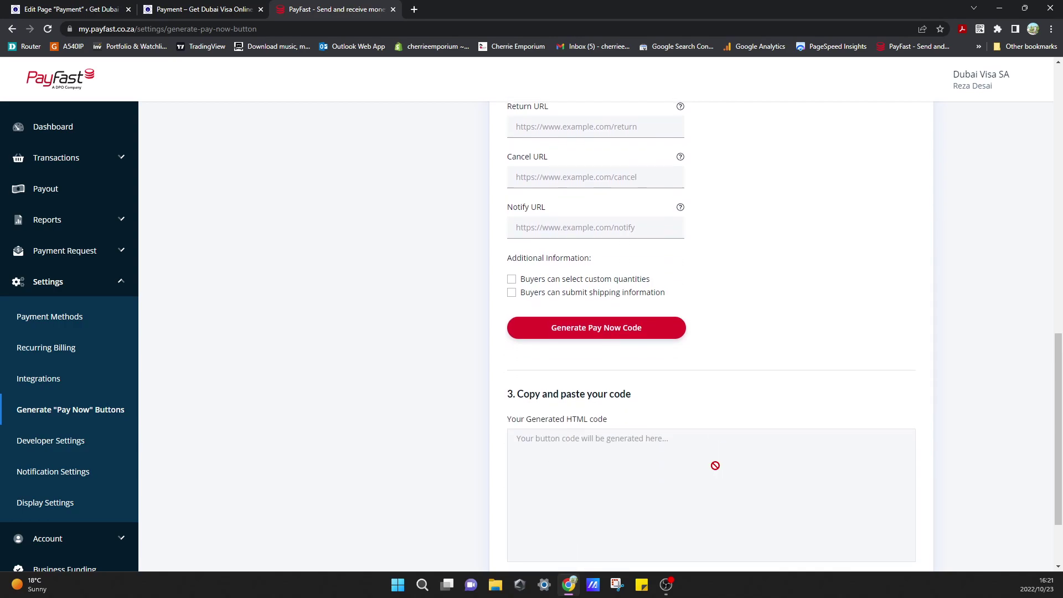
{"action": "scroll", "coordinate": [715, 466], "scroll_direction": "up", "scroll_amount": 3}
{"action": "scroll", "coordinate": [715, 466], "scroll_direction": "up", "scroll_amount": 10}
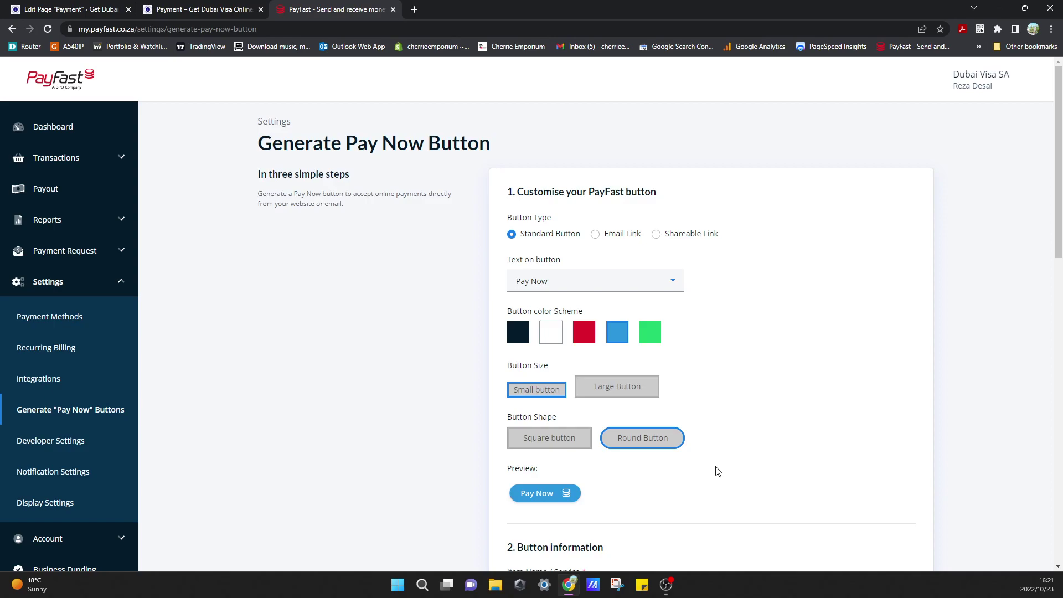
{"action": "scroll", "coordinate": [718, 471], "scroll_direction": "down", "scroll_amount": 10}
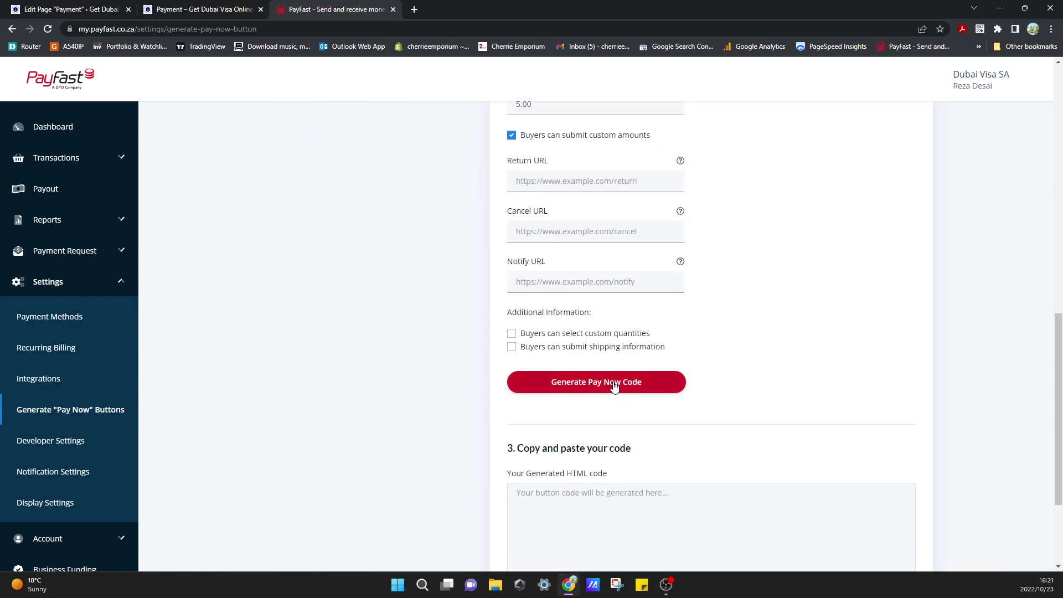
{"action": "left_click", "coordinate": [624, 383]}
- Copy the generated HTML code and go back to the 'Edit Page Payment' tab
{"action": "scroll", "coordinate": [623, 387], "scroll_direction": "down", "scroll_amount": 3}
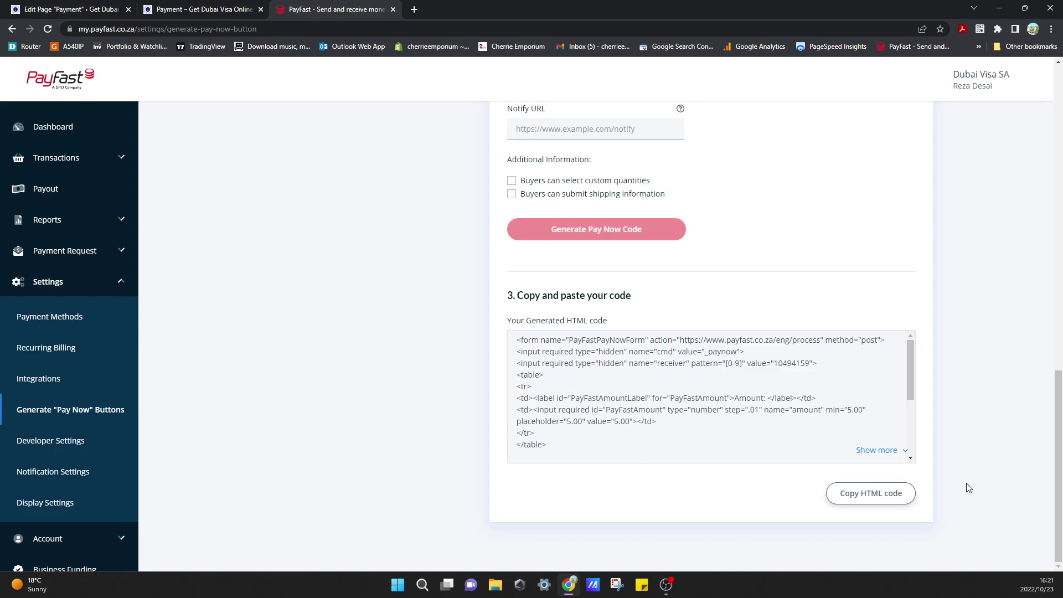
{"action": "left_click", "coordinate": [878, 500]}
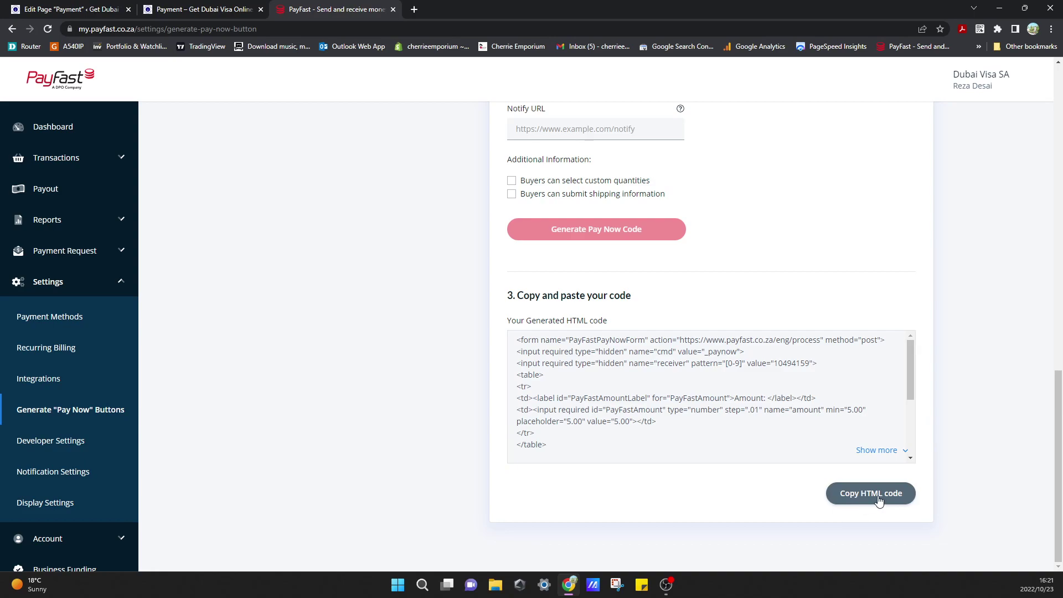
{"action": "left_click", "coordinate": [879, 500]}
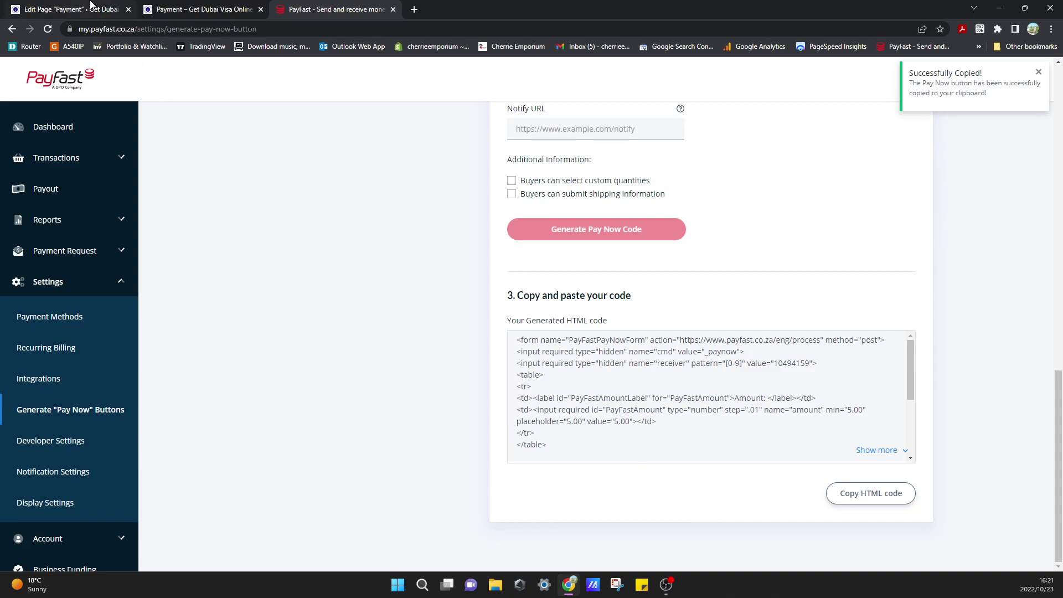
{"action": "left_click", "coordinate": [92, 5]}
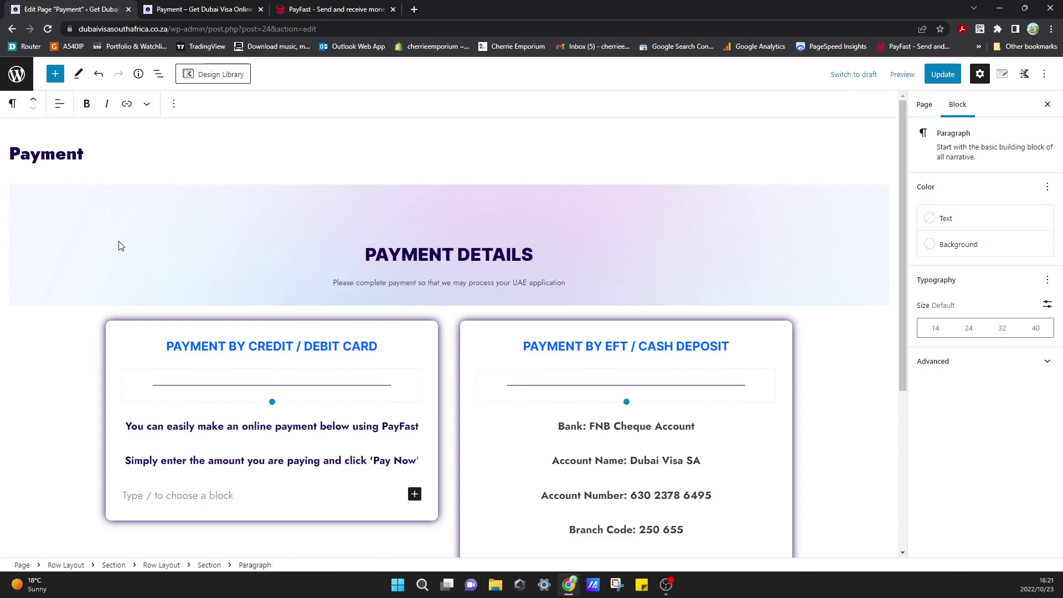
- Add a block in the card box's empty slot and browse all blocks down to Widgets > Custom HTML
{"action": "scroll", "coordinate": [110, 249], "scroll_direction": "down", "scroll_amount": 3}
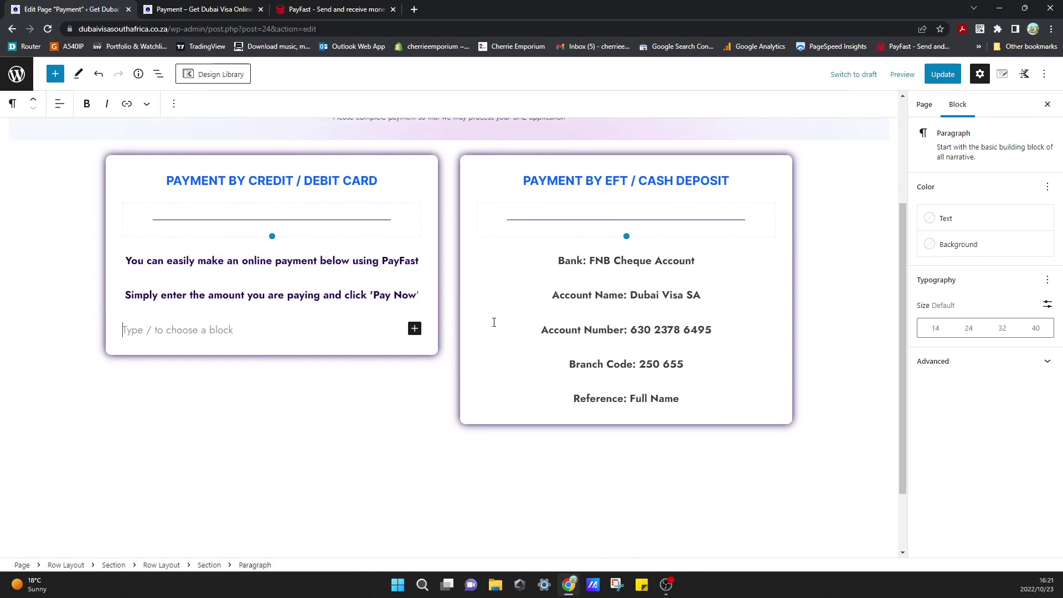
{"action": "scroll", "coordinate": [515, 343], "scroll_direction": "up", "scroll_amount": 1}
{"action": "scroll", "coordinate": [698, 382], "scroll_direction": "down", "scroll_amount": 1}
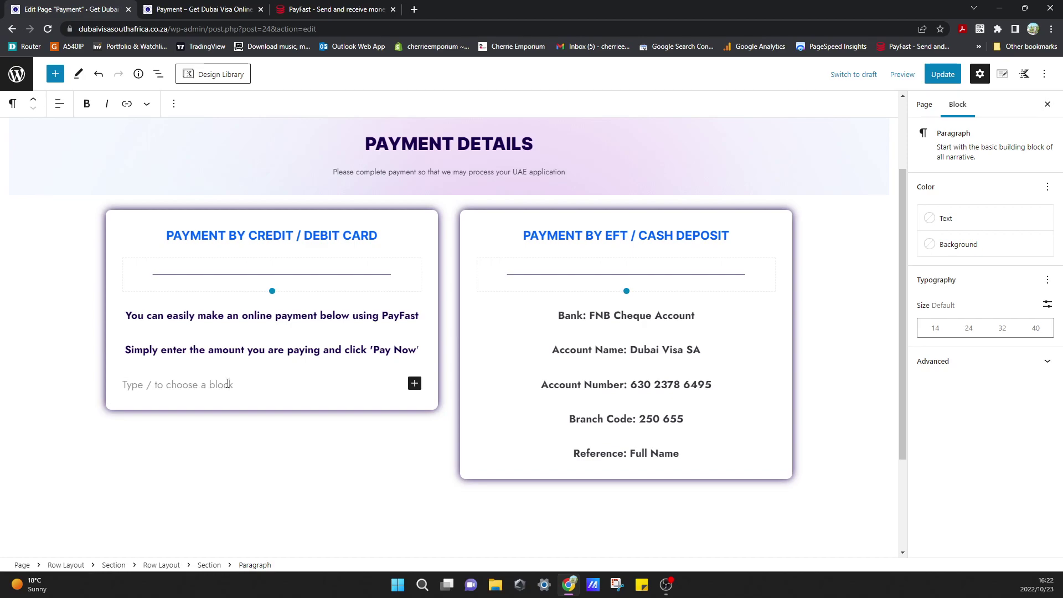
{"action": "left_click", "coordinate": [415, 383]}
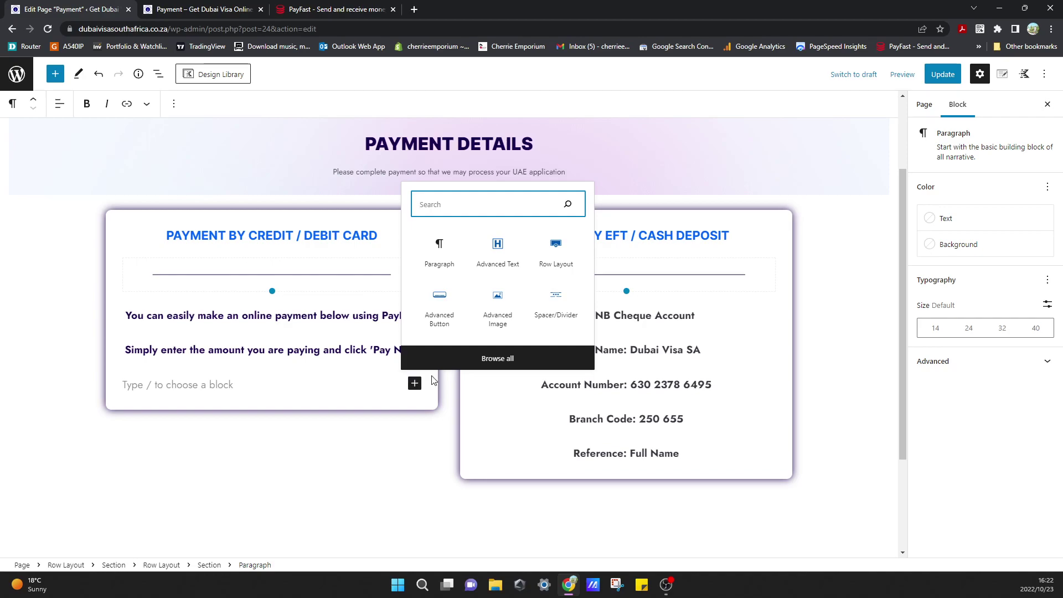
{"action": "left_click", "coordinate": [482, 359]}
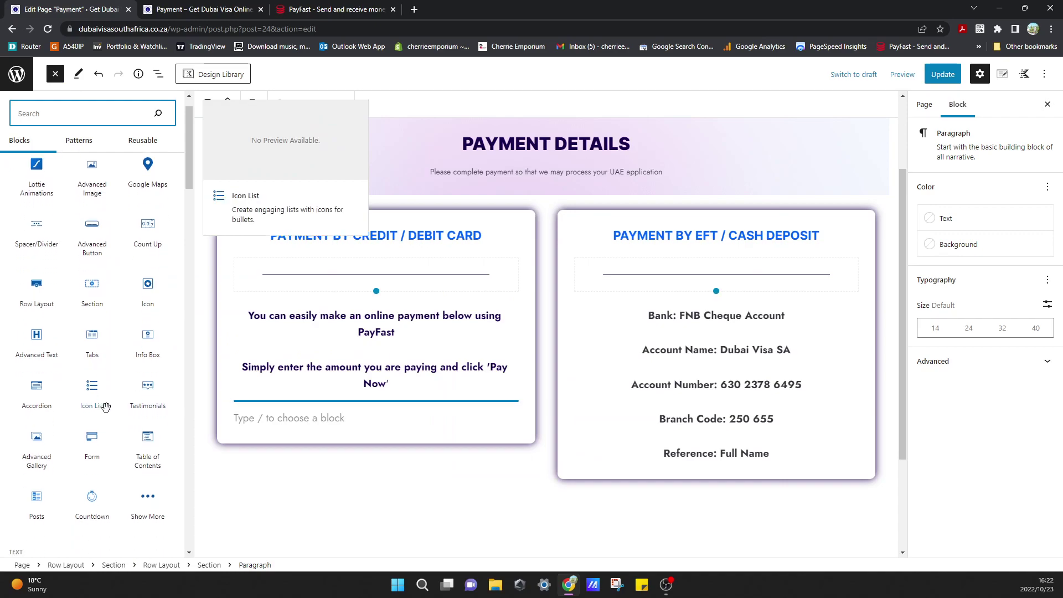
{"action": "scroll", "coordinate": [106, 407], "scroll_direction": "down", "scroll_amount": 4}
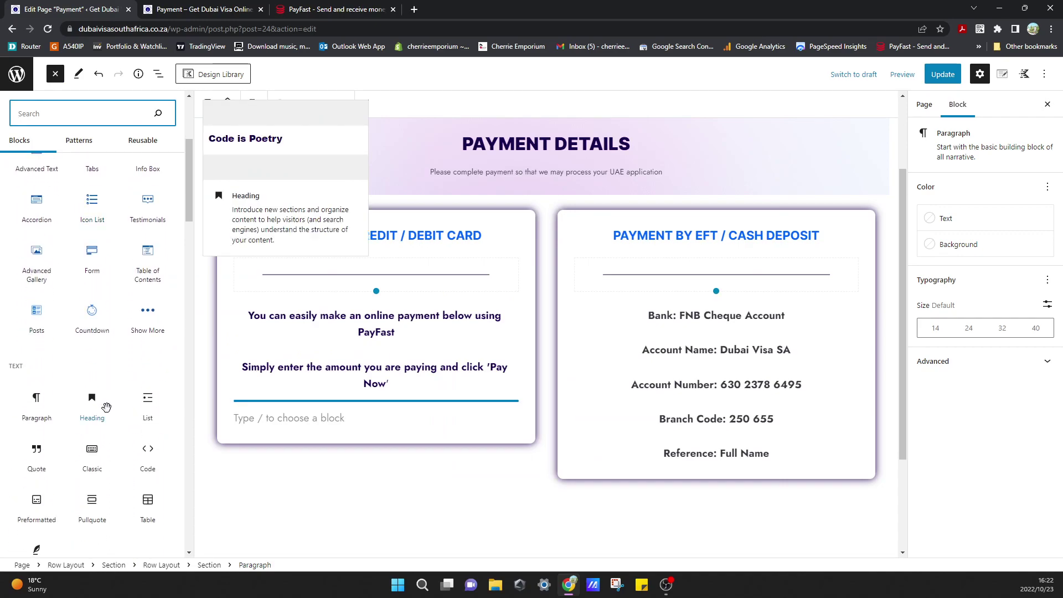
{"action": "scroll", "coordinate": [106, 407], "scroll_direction": "down", "scroll_amount": 4}
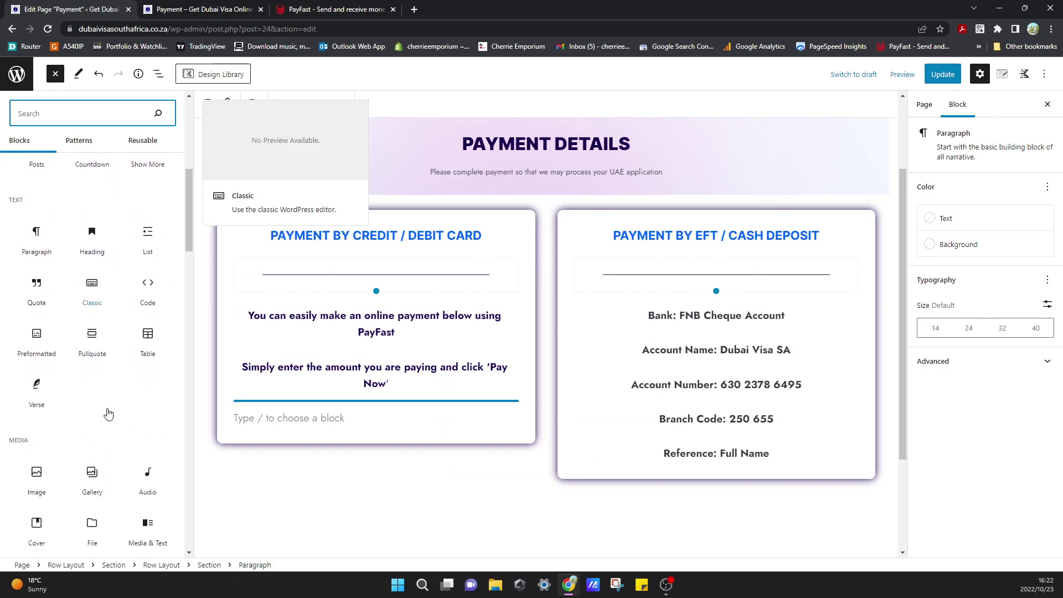
{"action": "scroll", "coordinate": [107, 412], "scroll_direction": "down", "scroll_amount": 3}
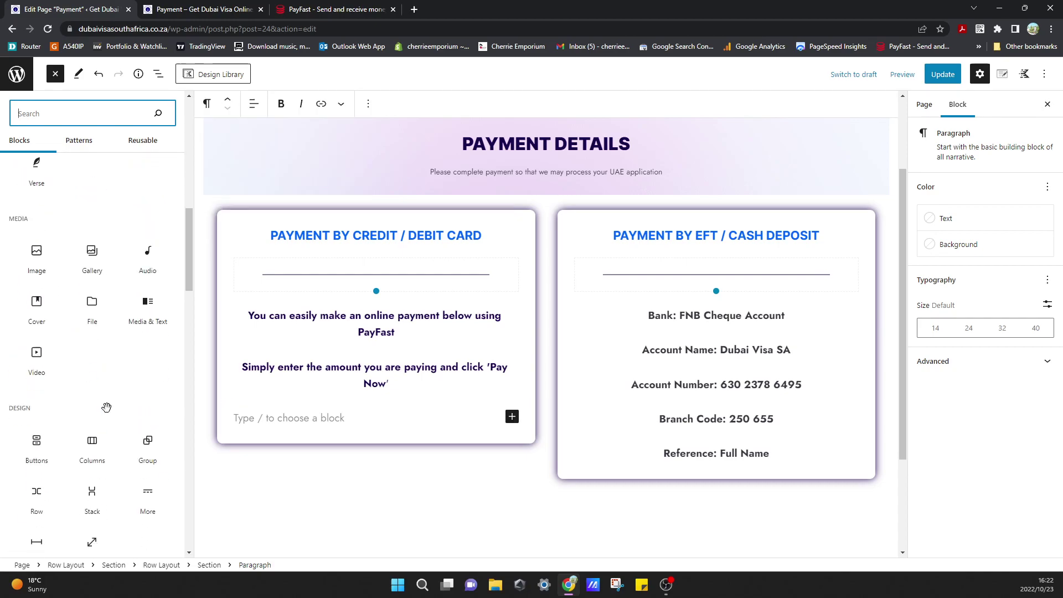
{"action": "scroll", "coordinate": [106, 407], "scroll_direction": "down", "scroll_amount": 5}
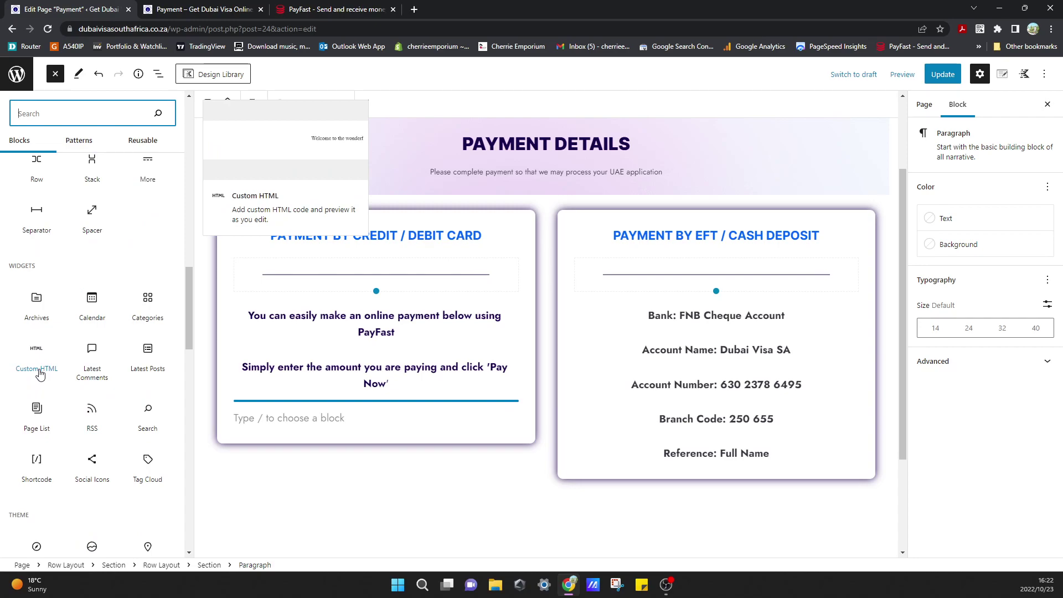
- Insert a Custom HTML block in the card box and paste the PayFast form code
{"action": "left_click", "coordinate": [39, 372]}
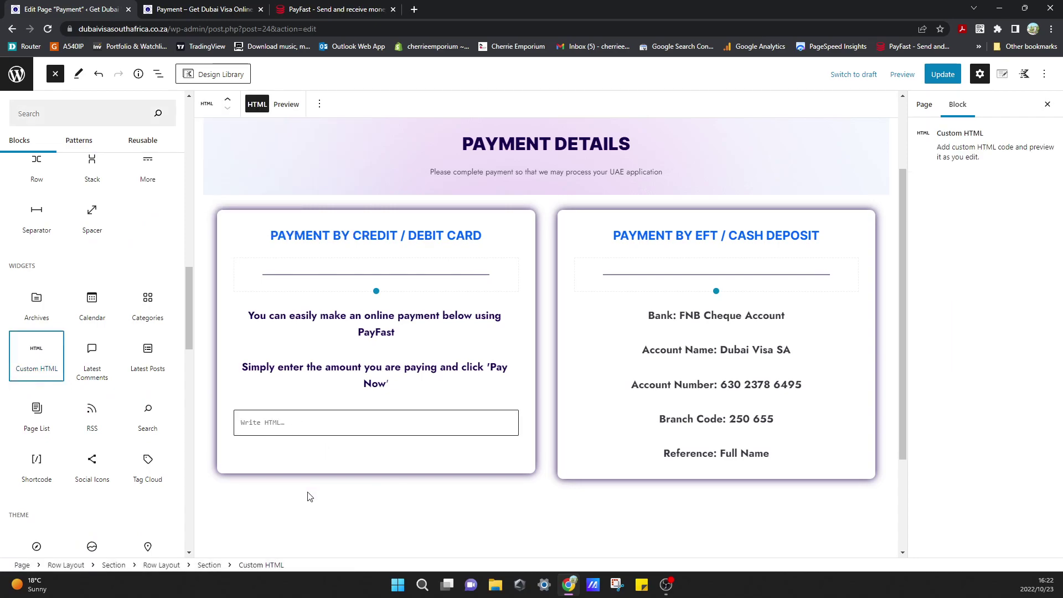
{"action": "left_click", "coordinate": [319, 443]}
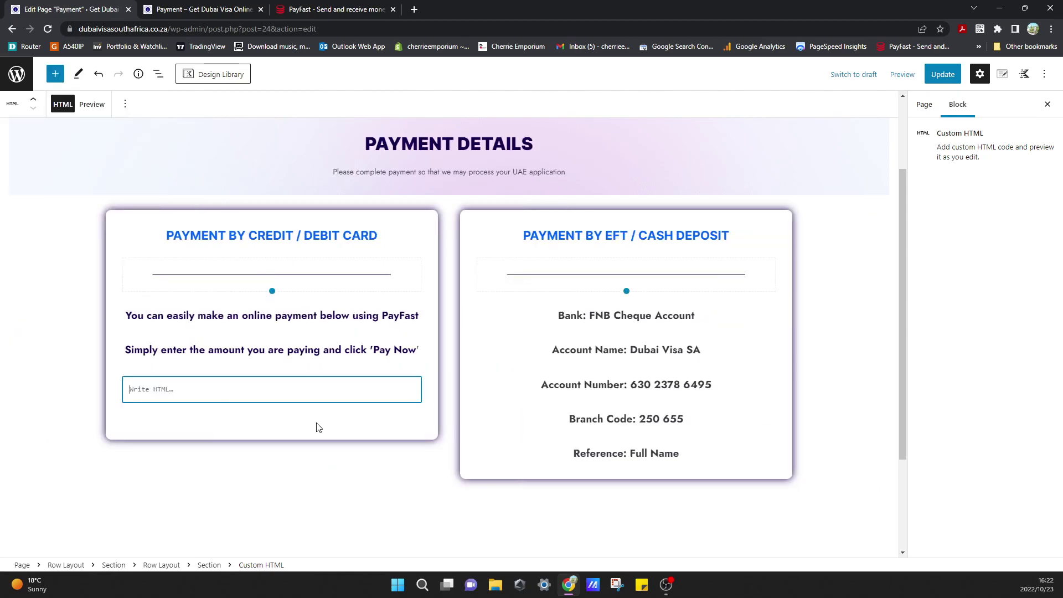
{"action": "key", "text": "ctrl+v"}
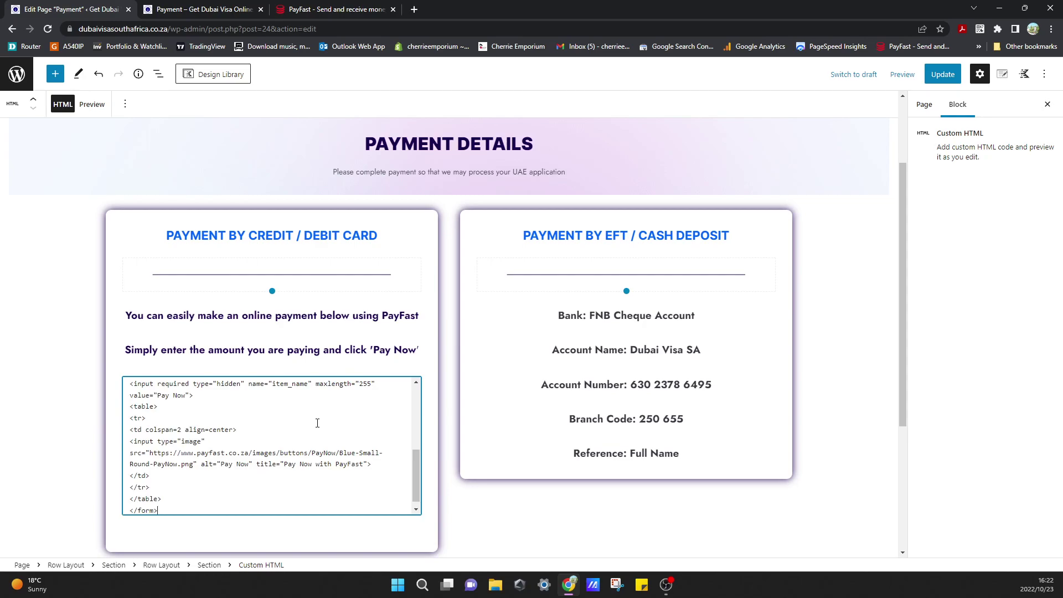
- Change the form's default amount from value="5.00" to "0.00"
{"action": "left_click", "coordinate": [491, 533]}
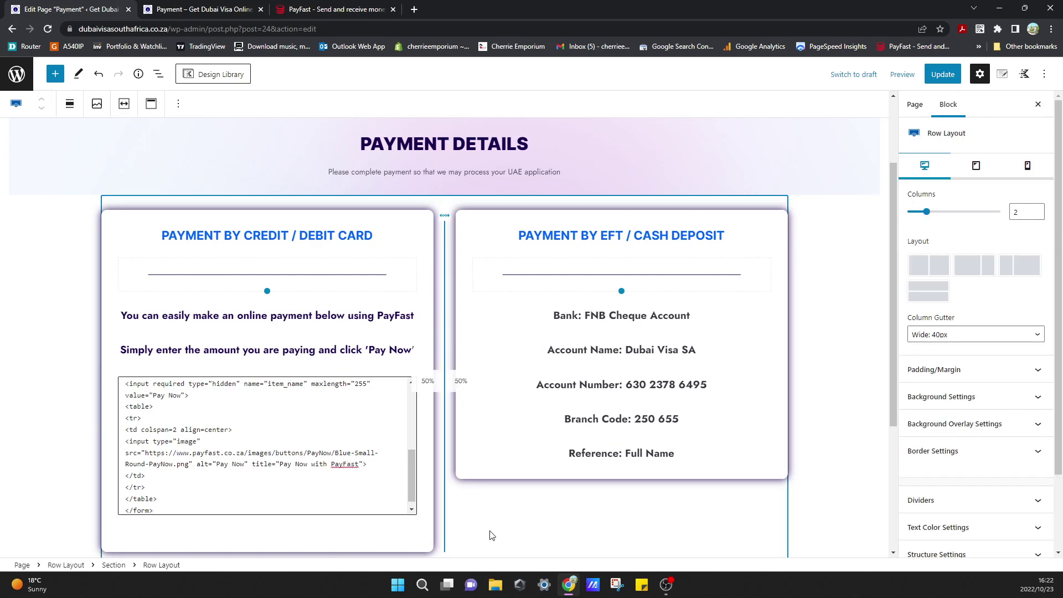
{"action": "left_click", "coordinate": [410, 384]}
{"action": "left_click", "coordinate": [417, 382]}
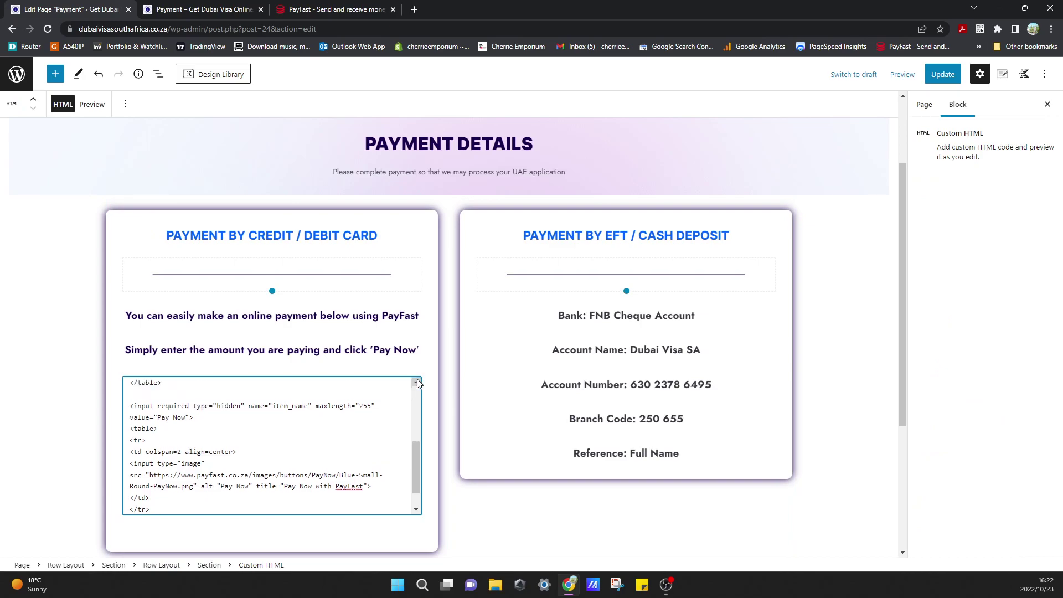
{"action": "left_click", "coordinate": [416, 381]}
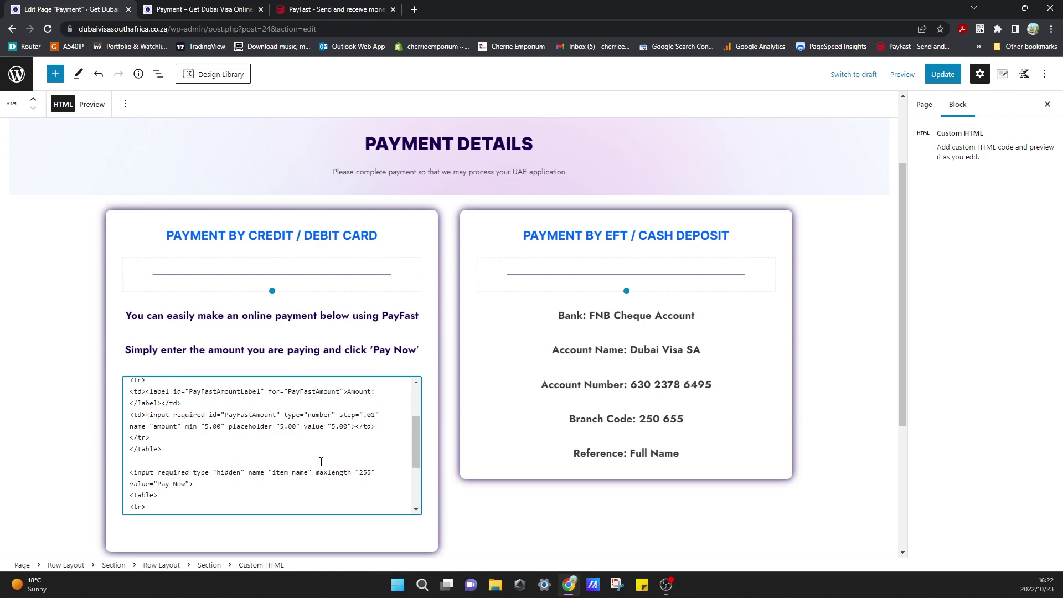
{"action": "left_click", "coordinate": [336, 429]}
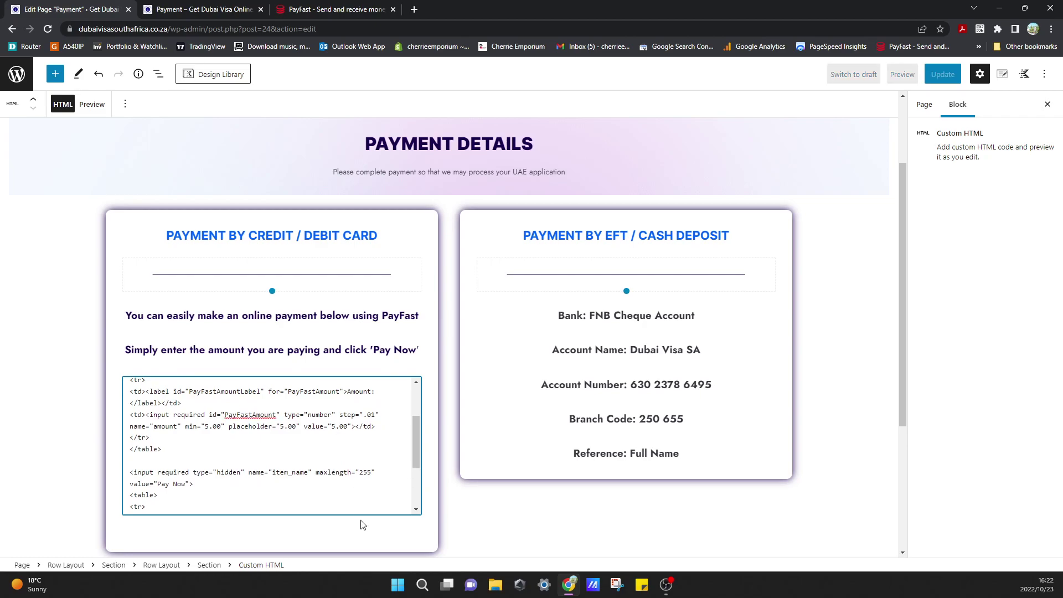
{"action": "key", "text": "BackSpace"}
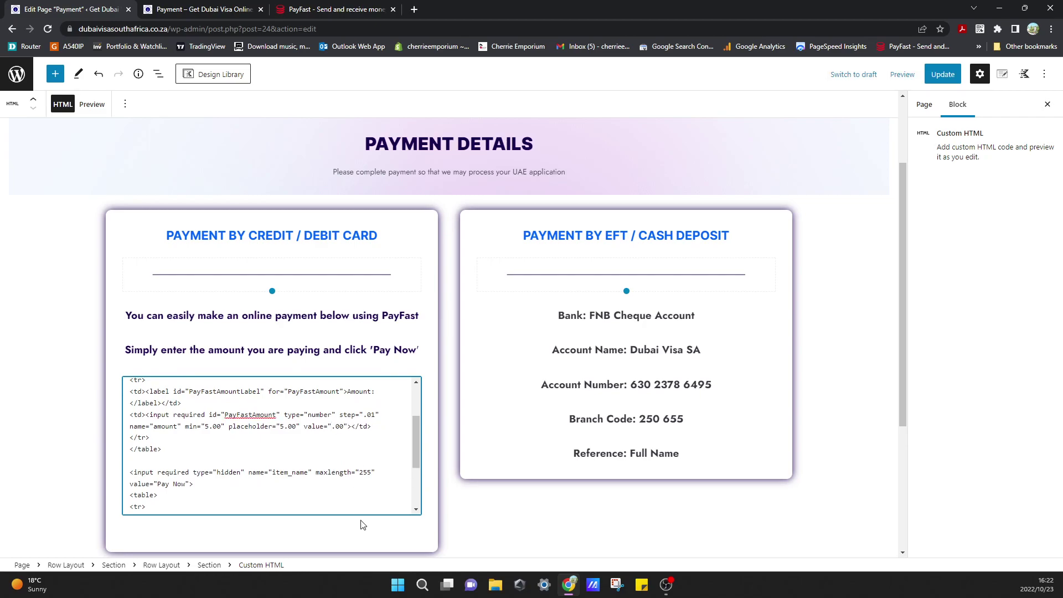
{"action": "type", "text": "0"}
- Update the Payment page and switch to the live Payment page tab
{"action": "left_click", "coordinate": [464, 504]}
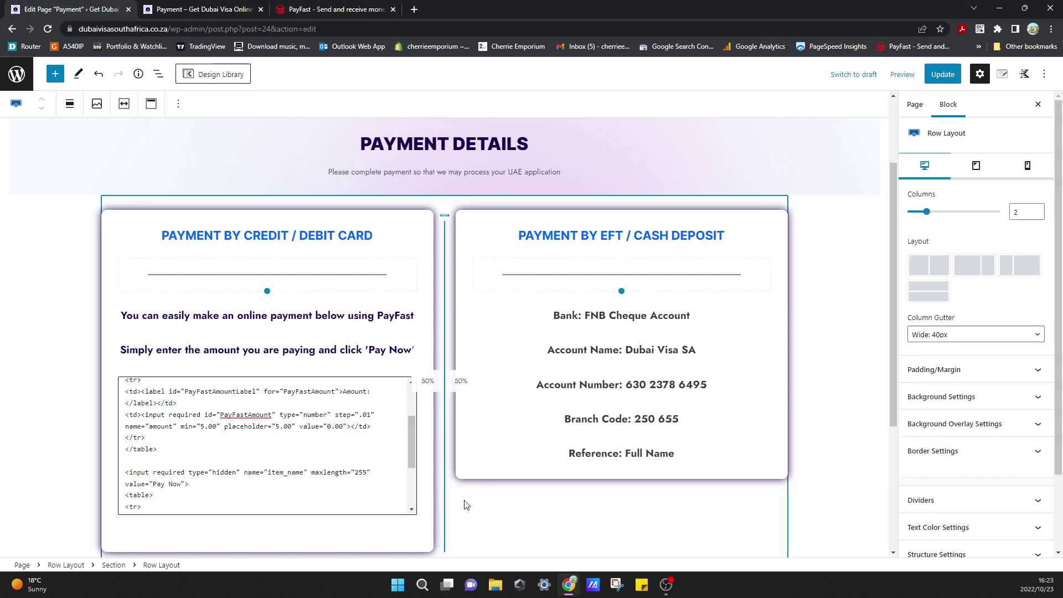
{"action": "left_click", "coordinate": [846, 388]}
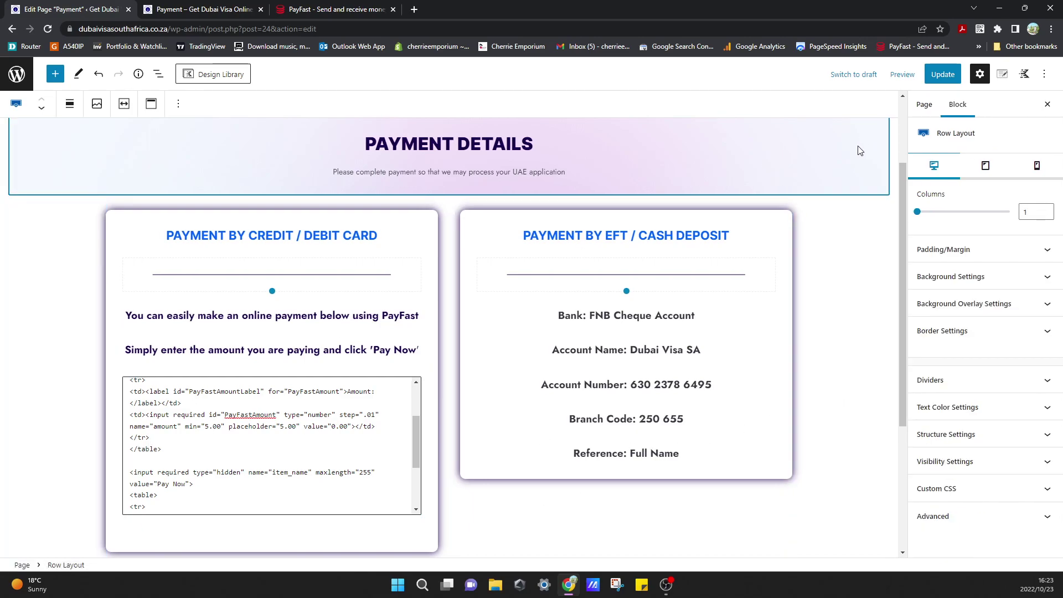
{"action": "left_click", "coordinate": [943, 74]}
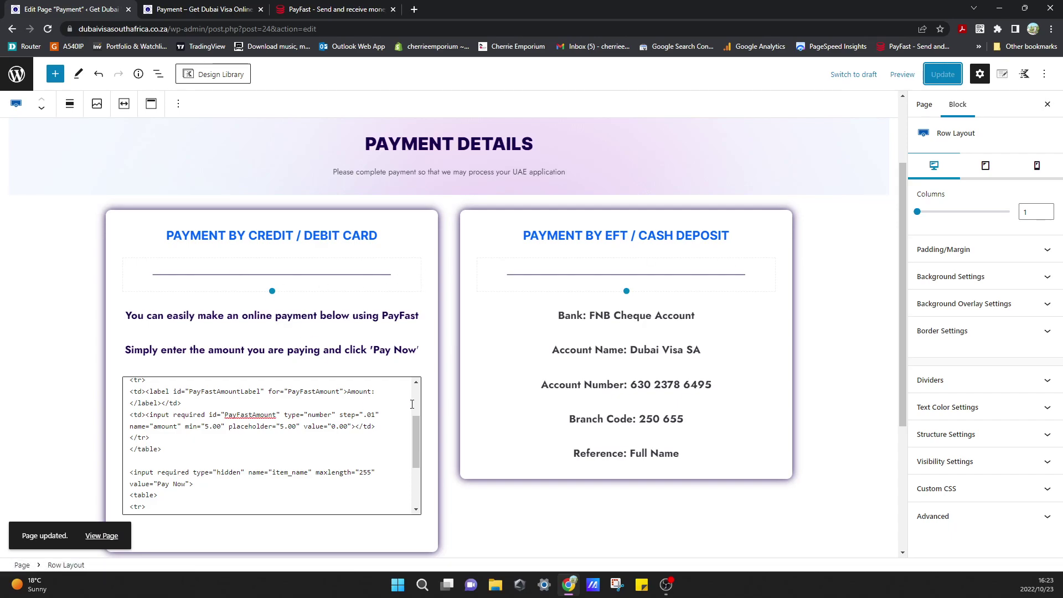
{"action": "scroll", "coordinate": [410, 399], "scroll_direction": "down", "scroll_amount": 2}
{"action": "scroll", "coordinate": [424, 398], "scroll_direction": "down", "scroll_amount": 1}
{"action": "scroll", "coordinate": [410, 403], "scroll_direction": "down", "scroll_amount": 3}
{"action": "scroll", "coordinate": [340, 327], "scroll_direction": "up", "scroll_amount": 5}
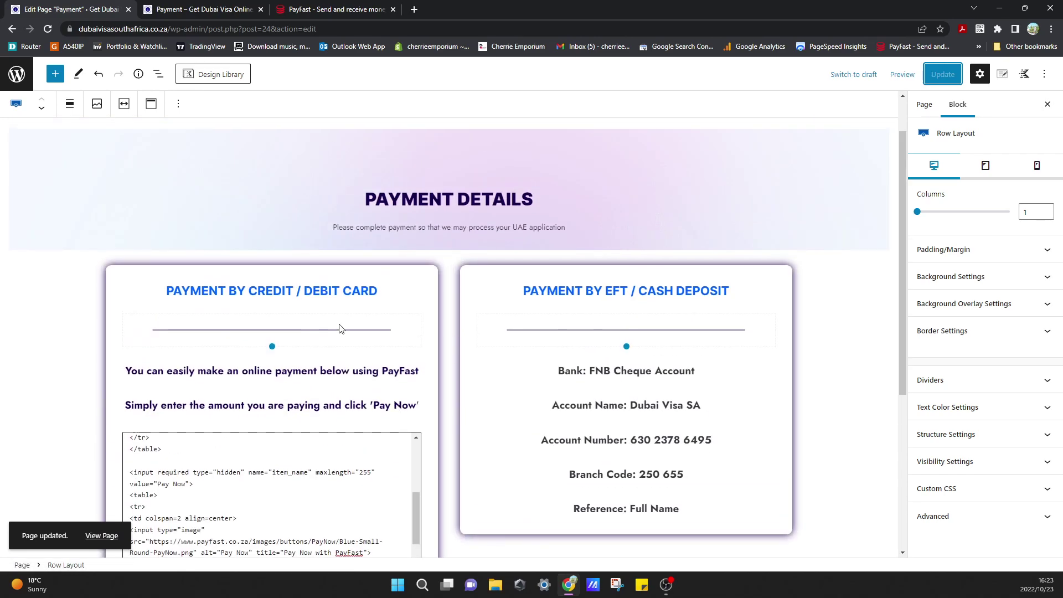
{"action": "left_click", "coordinate": [205, 9]}
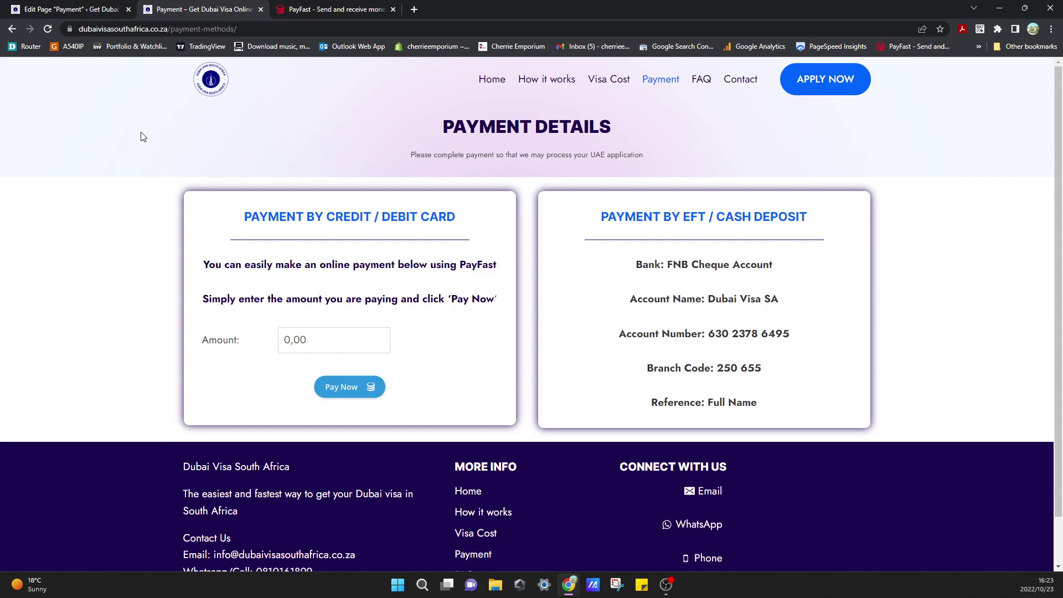
- Reload the live Payment page, enter 800 in the Amount field, and test its spinner arrows
{"action": "left_click", "coordinate": [56, 32]}
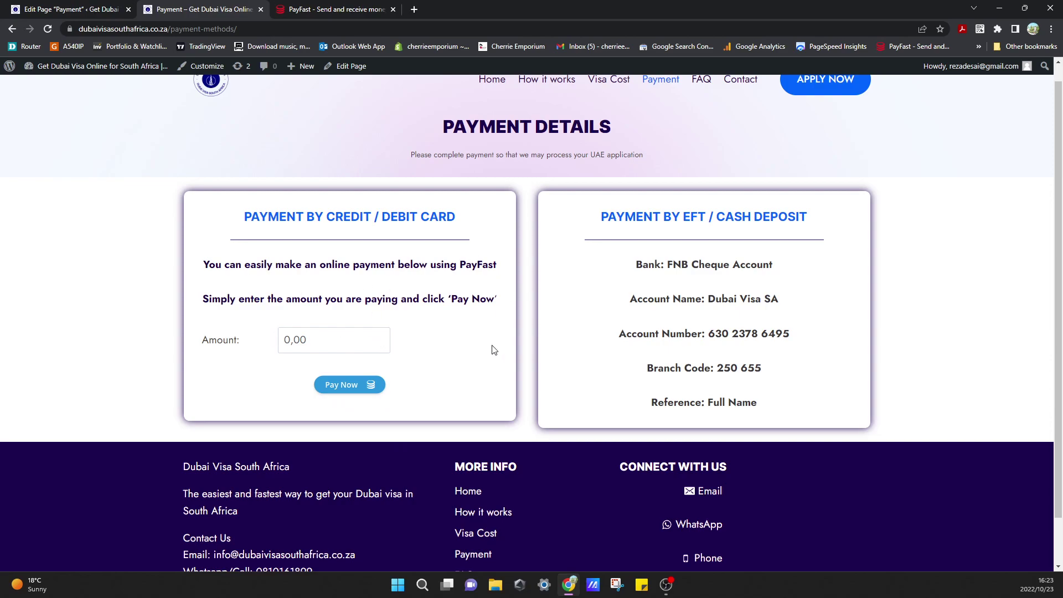
{"action": "left_click", "coordinate": [344, 339]}
{"action": "type", "text": "0,005"}
{"action": "key", "text": "BackSpace"}
{"action": "key", "text": "BackSpace"}
{"action": "key", "text": "BackSpace"}
{"action": "key", "text": "BackSpace"}
{"action": "key", "text": "BackSpace"}
{"action": "type", "text": "800"}
{"action": "left_click", "coordinate": [487, 402]}
{"action": "left_click", "coordinate": [381, 336]}
{"action": "left_click", "coordinate": [381, 344]}
{"action": "left_click", "coordinate": [351, 389]}
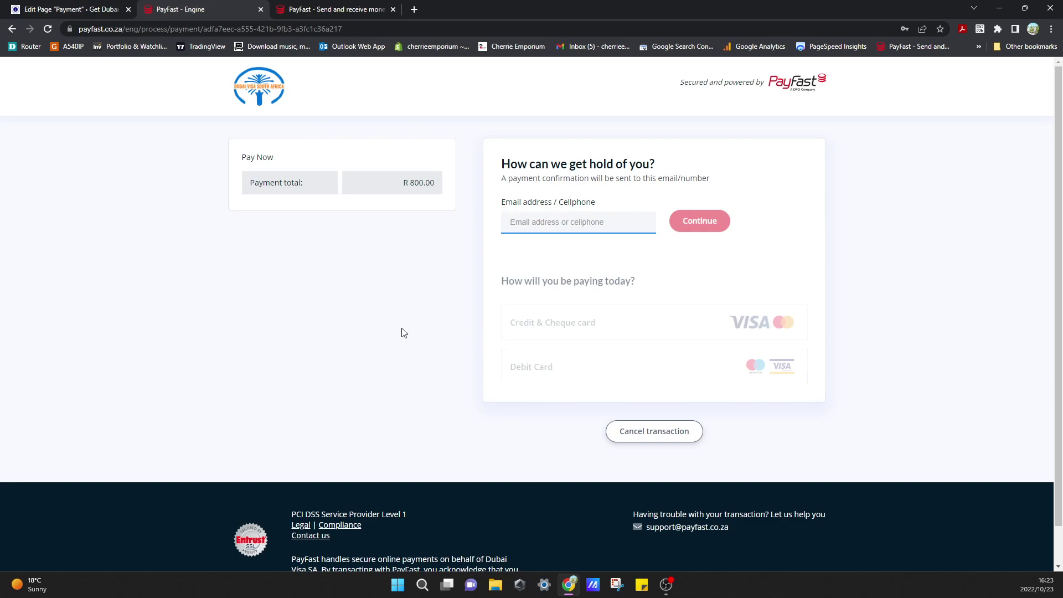
{"action": "left_click", "coordinate": [12, 29]}
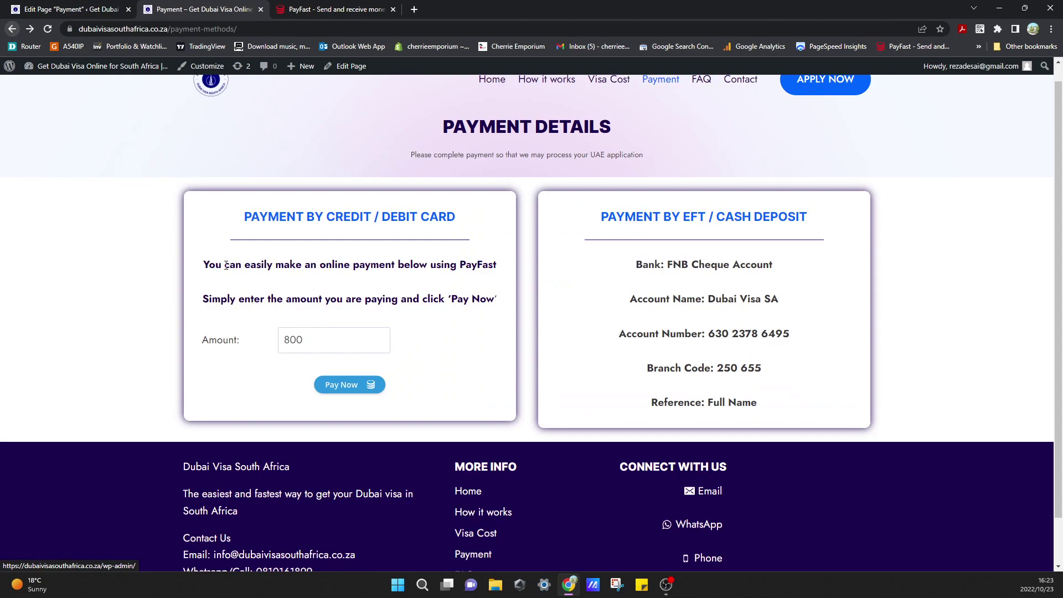